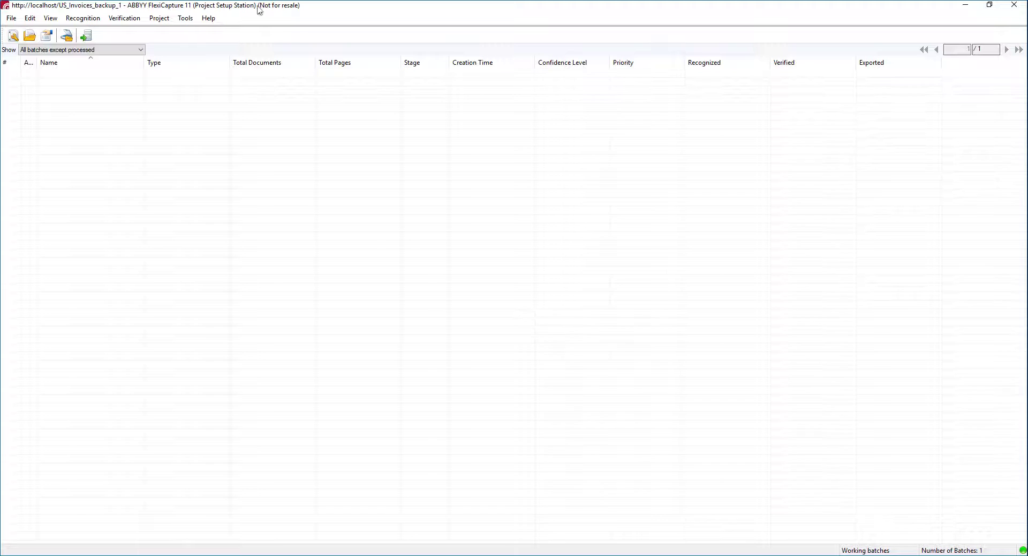
Open the US_Invoices_backup_1 project properties and move the dialog higher on screen
left_click(161, 20)
left_click(209, 195)
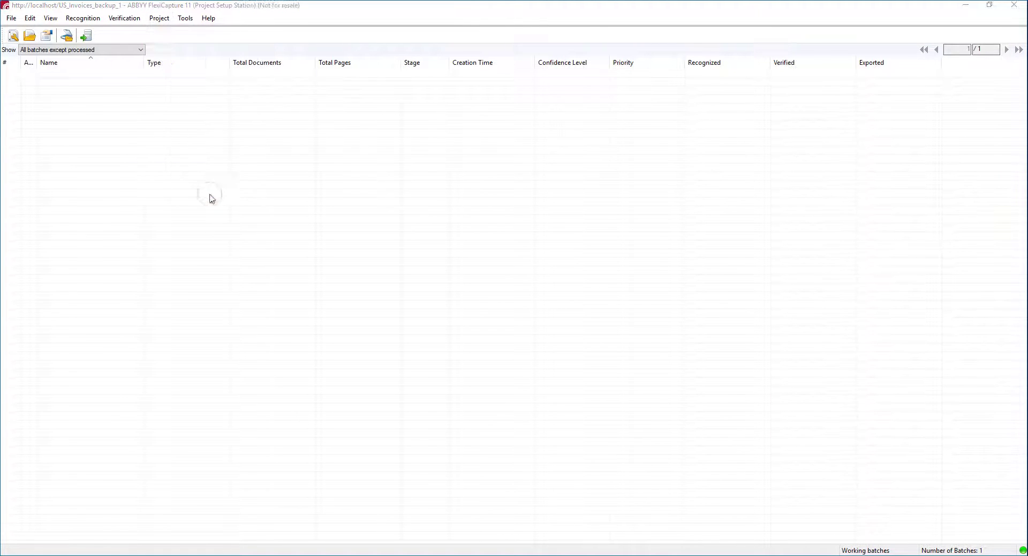
left_click_drag(462, 153, 347, 112)
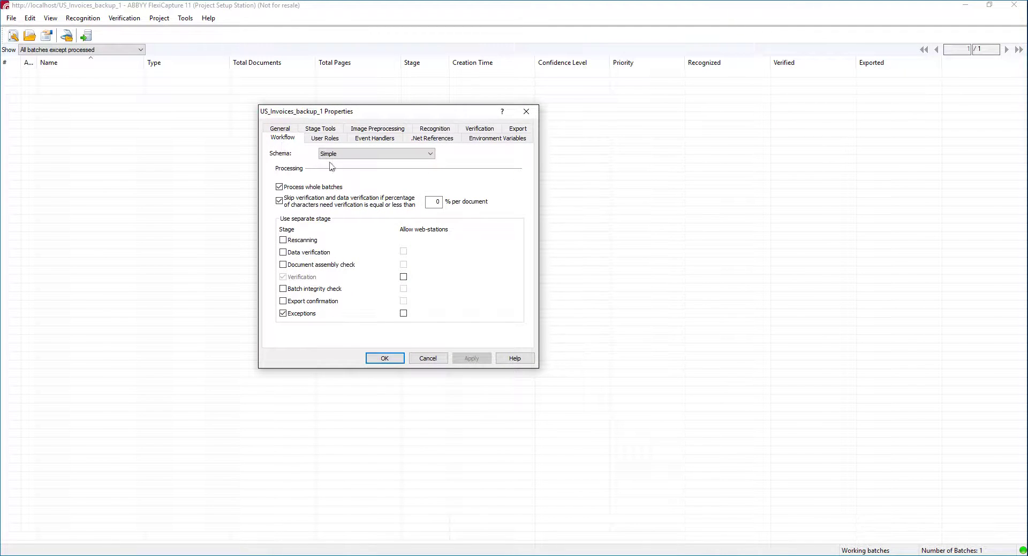
Change the project's workflow schema from Simple to Advanced
left_click(360, 156)
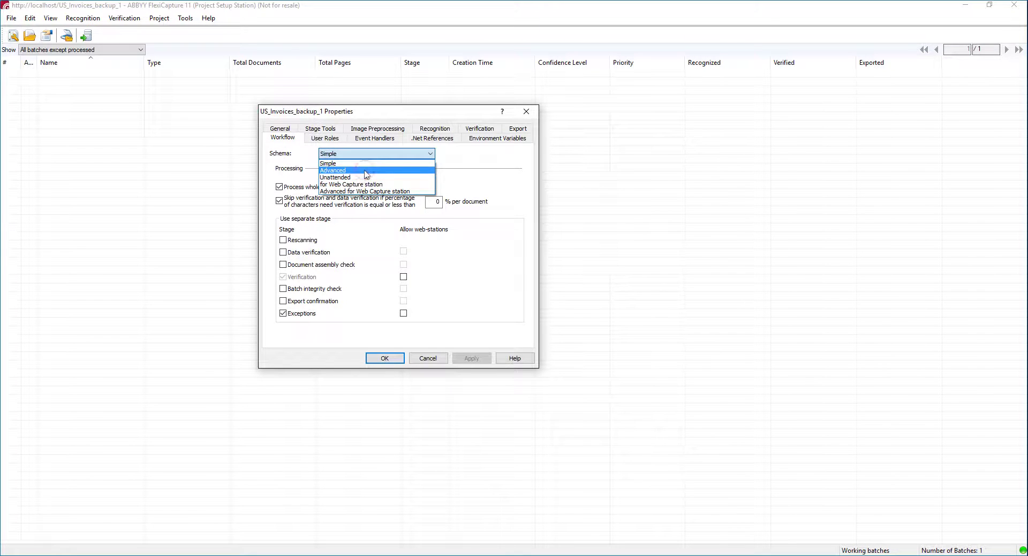
left_click(367, 171)
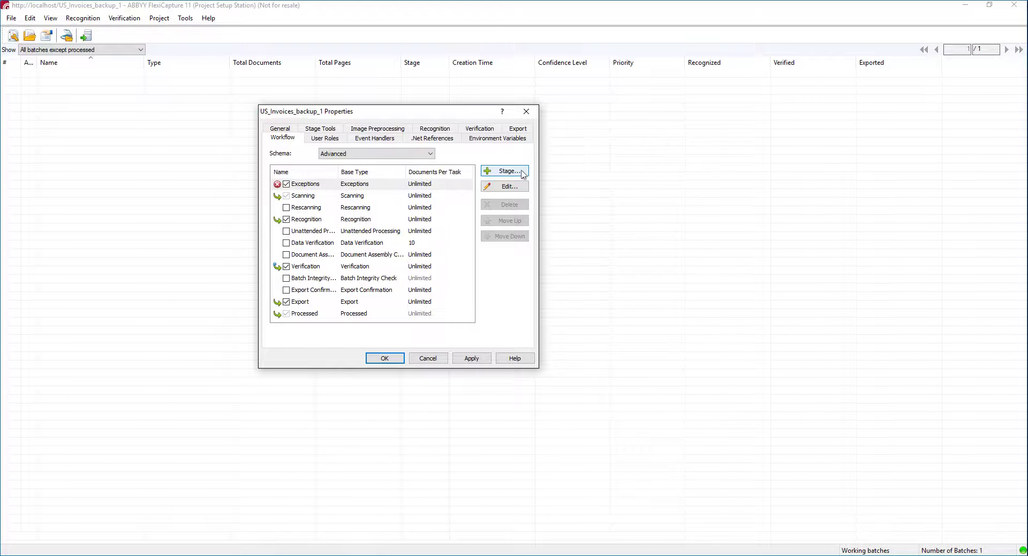
Add a new processing stage after Verification, using Verification as its base type
left_click(381, 268)
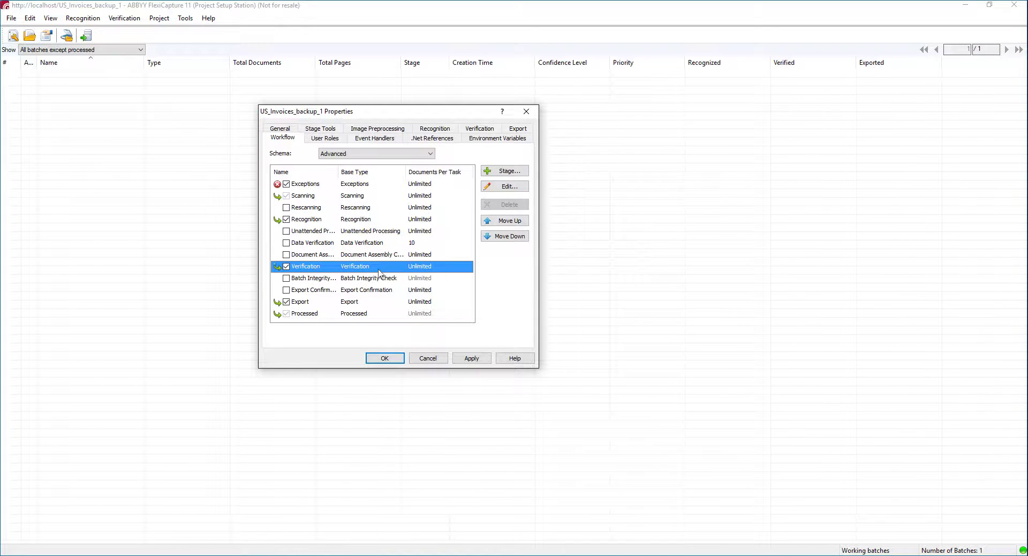
left_click(506, 171)
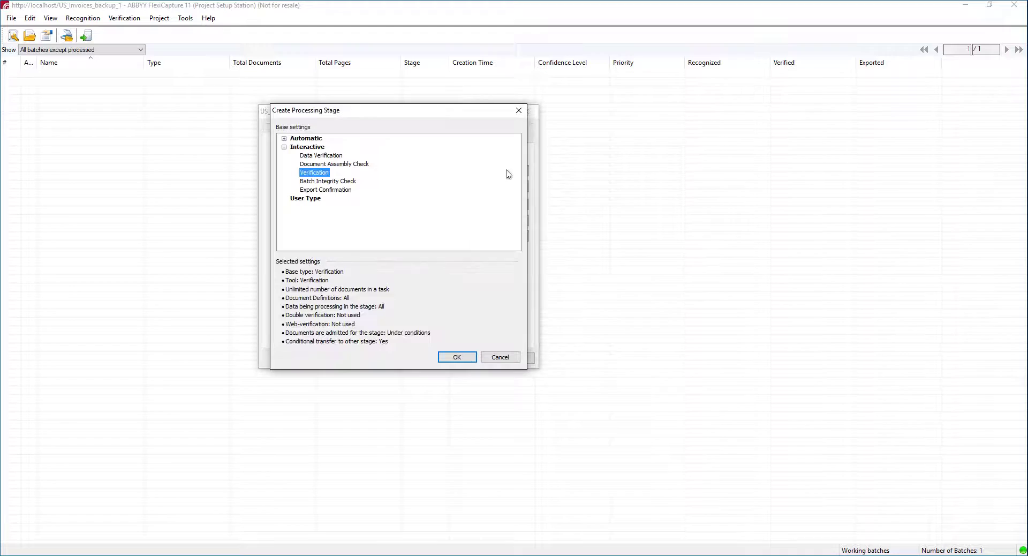
left_click(284, 138)
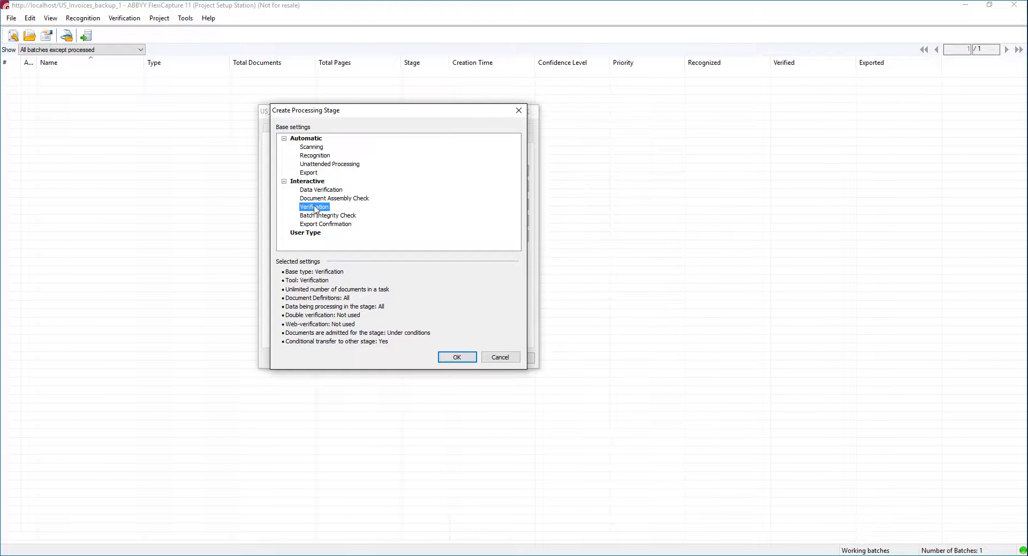
left_click(457, 357)
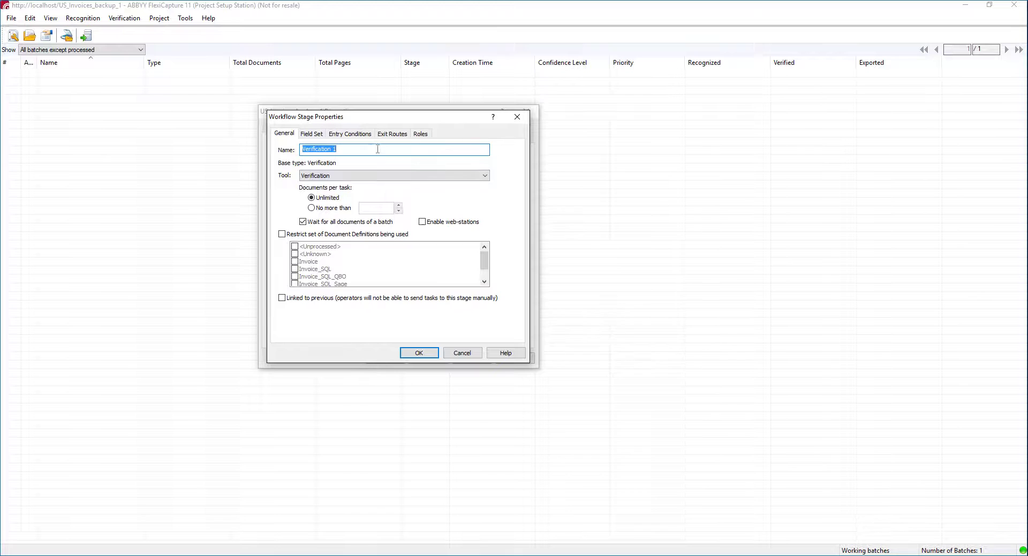
Name the new stage Over_100, keep Verification as its tool, and show its Field Set settings
type("Over_100")
left_click(316, 179)
left_click(341, 179)
double_click(338, 152)
left_click(324, 134)
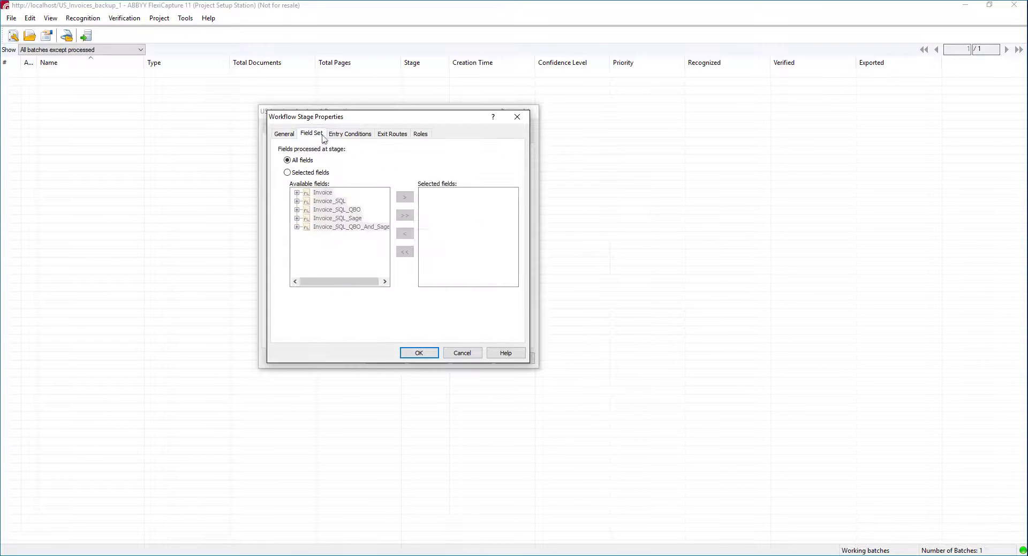
Limit the Over_100 stage to the selected fields Vendor and Total
left_click(323, 175)
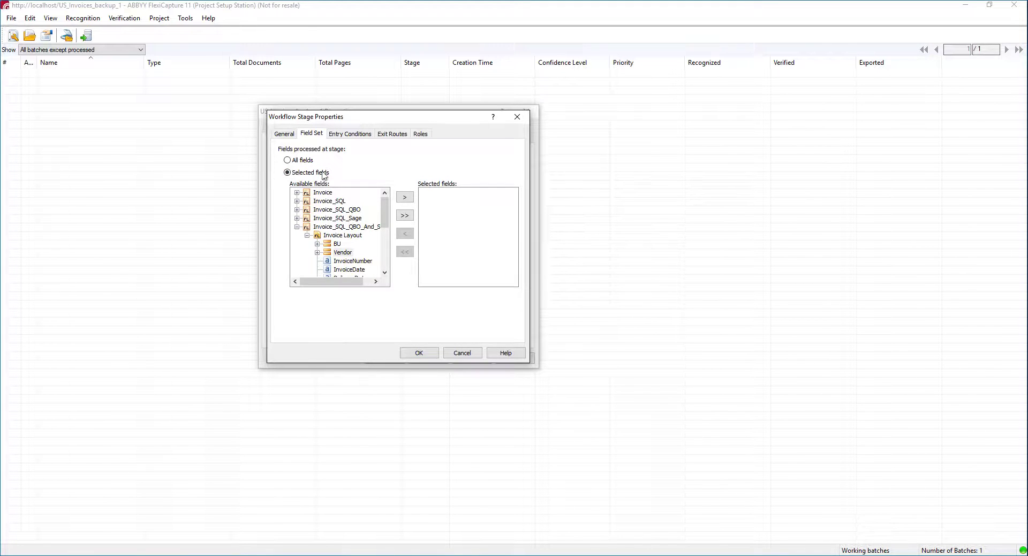
left_click(323, 252)
left_click(318, 252)
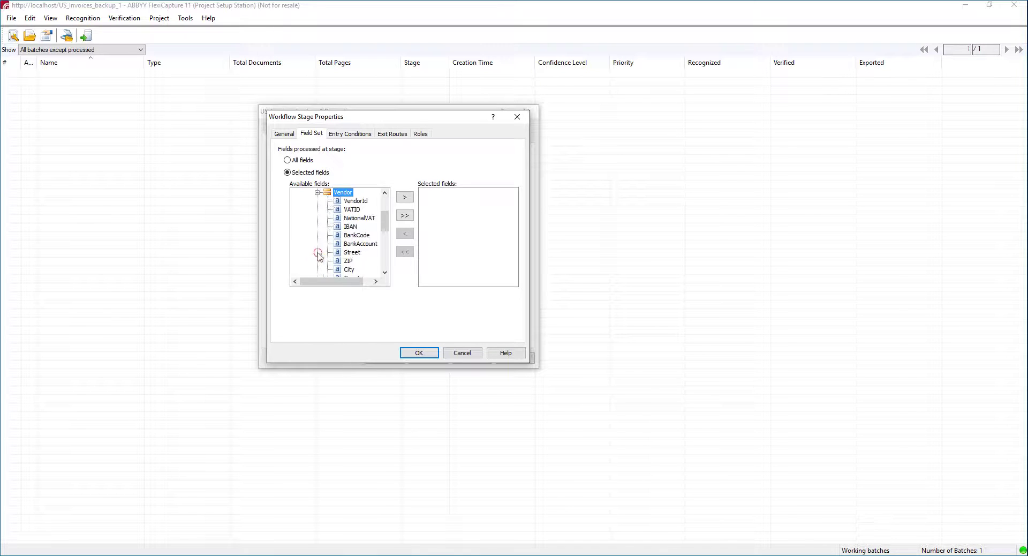
left_click(405, 197)
left_click(317, 192)
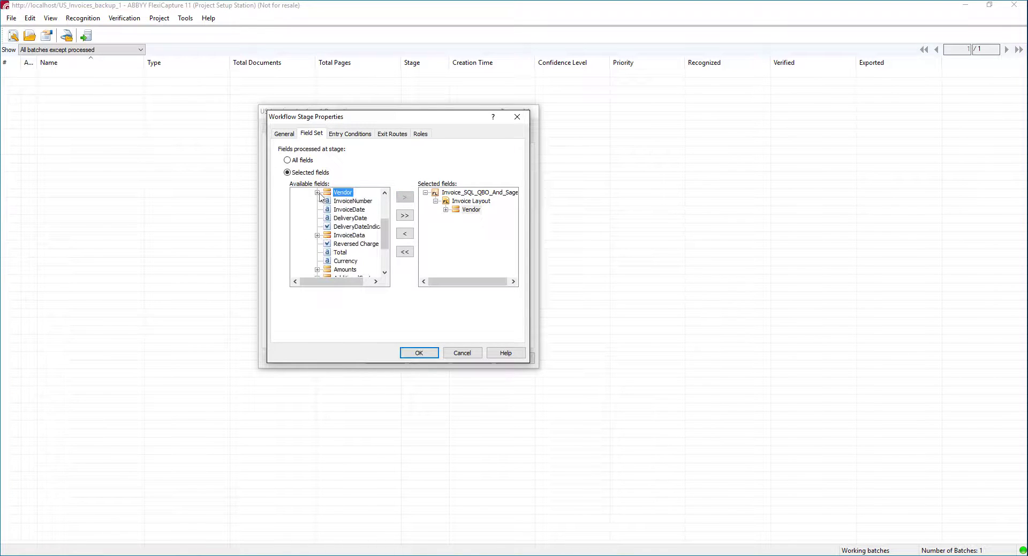
left_click(340, 252)
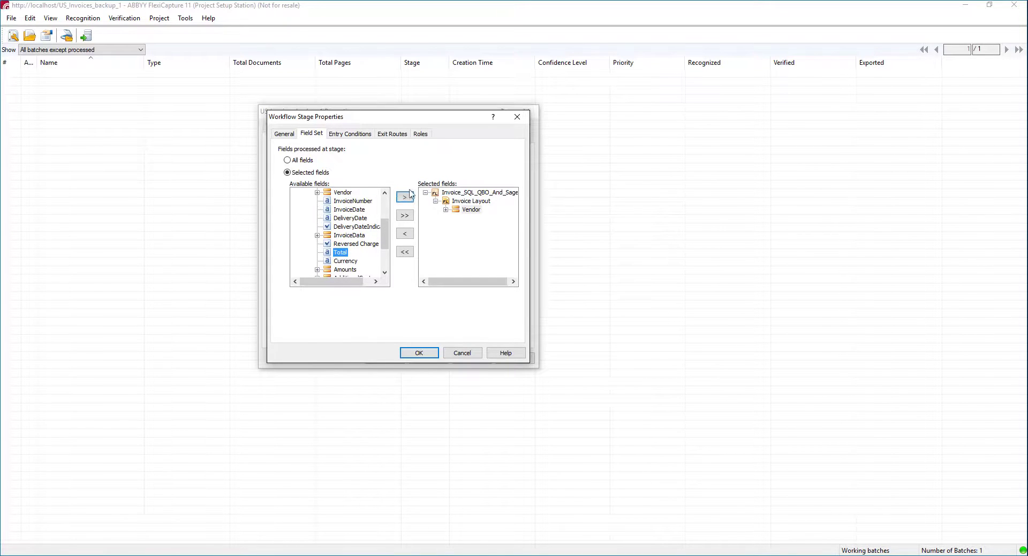
left_click(405, 197)
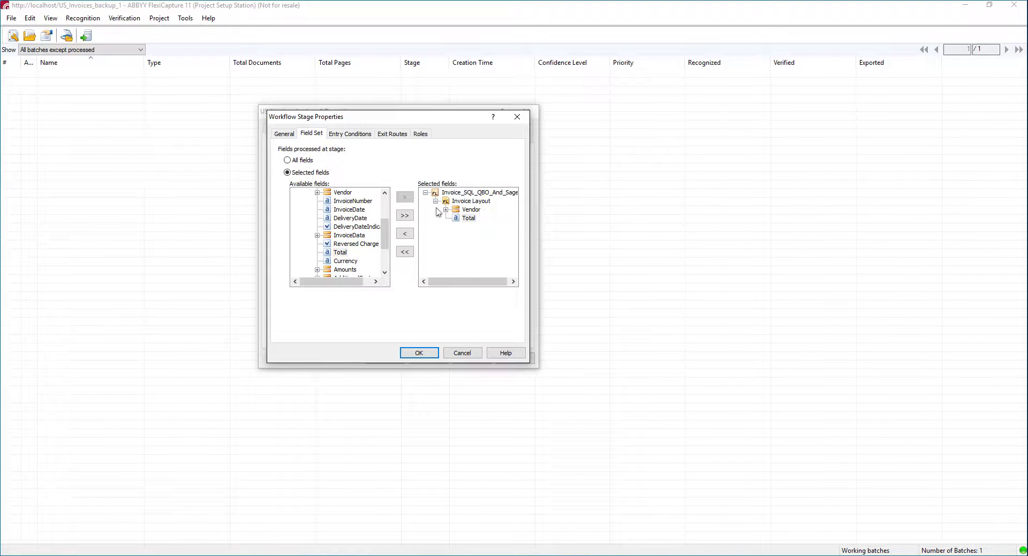
Delete the default group of rules from the Over_100 stage's entry conditions
left_click(344, 134)
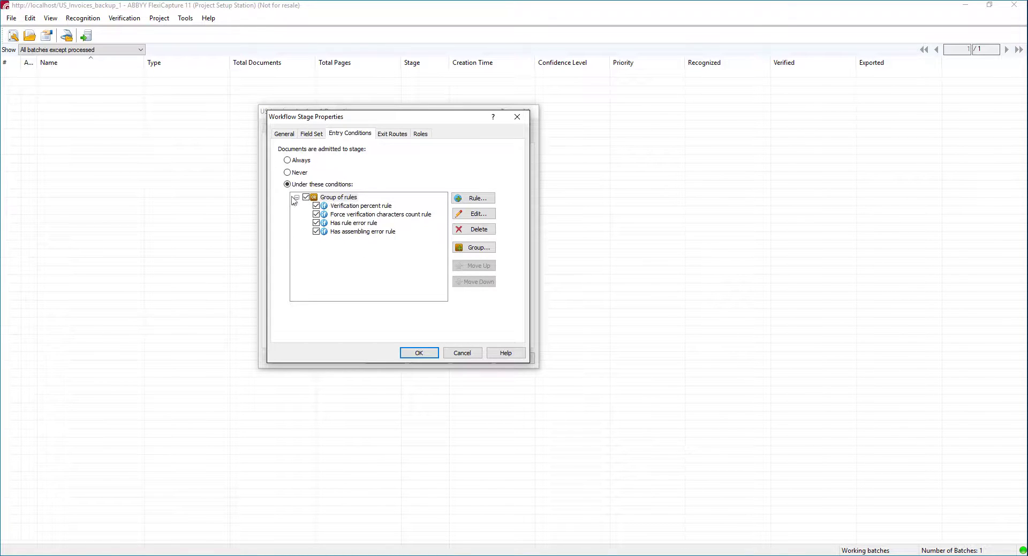
left_click(341, 199)
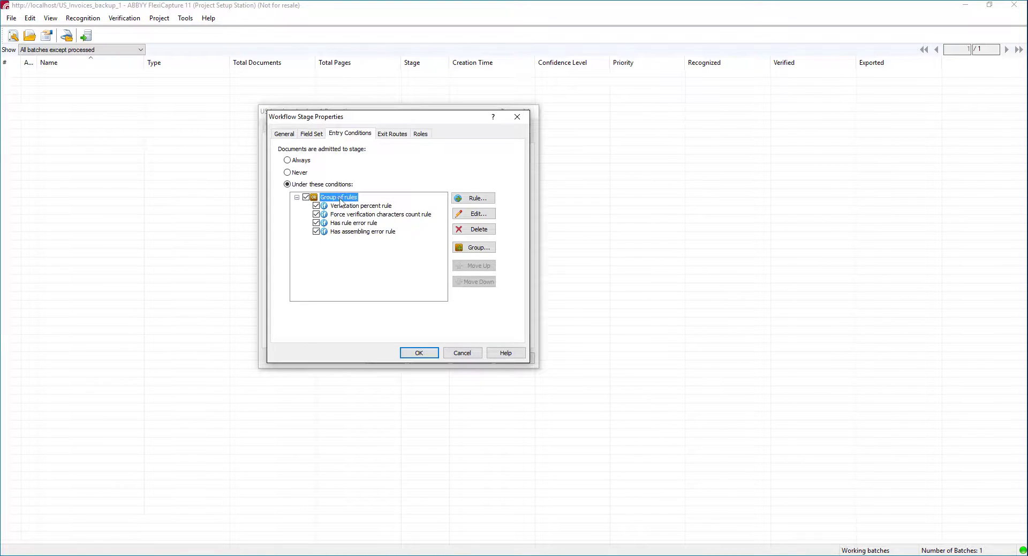
left_click(480, 228)
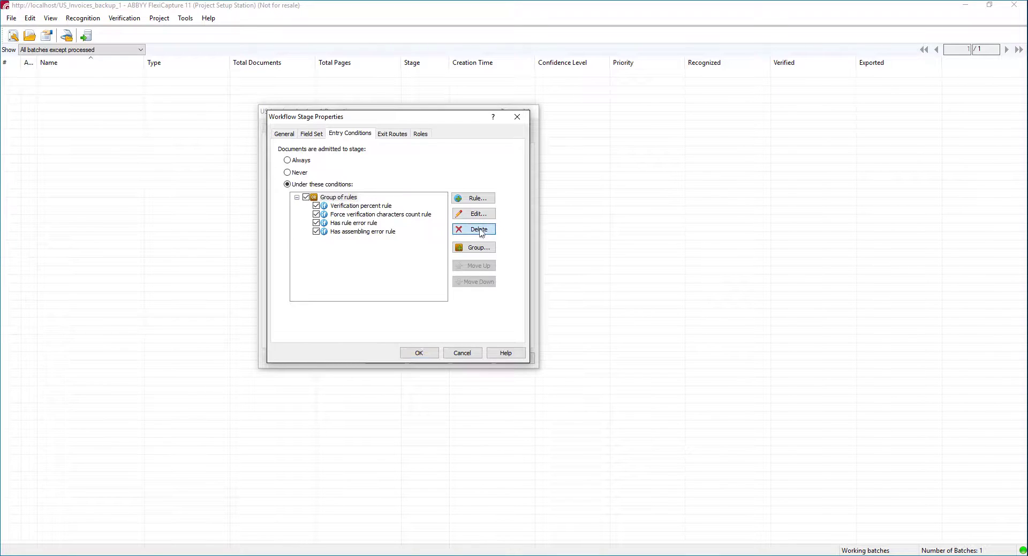
left_click(334, 198)
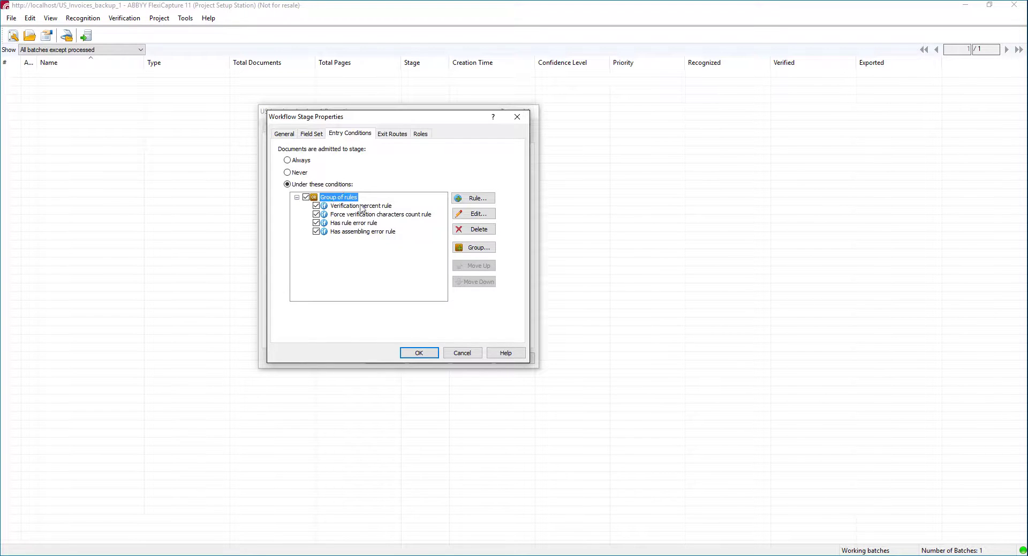
left_click(485, 233)
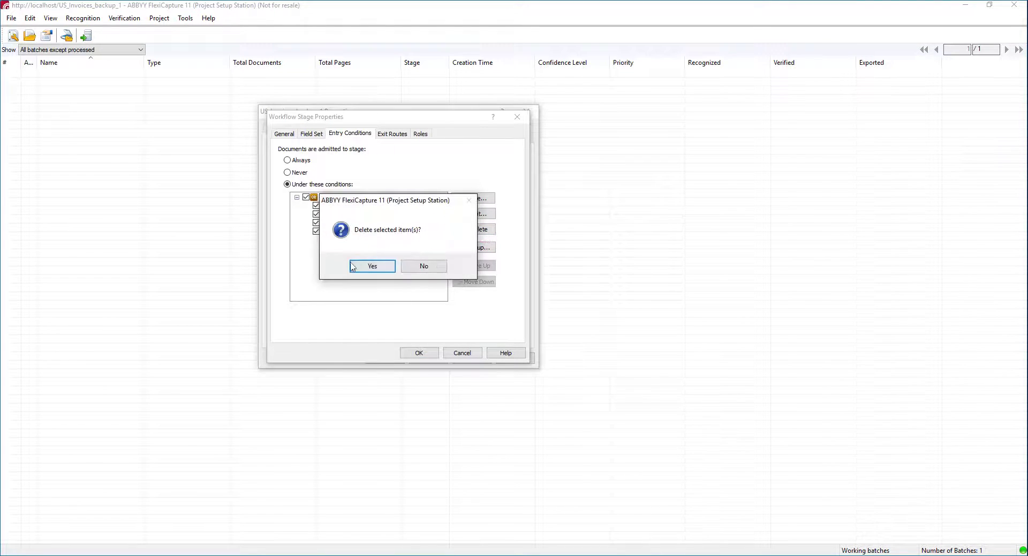
left_click(372, 266)
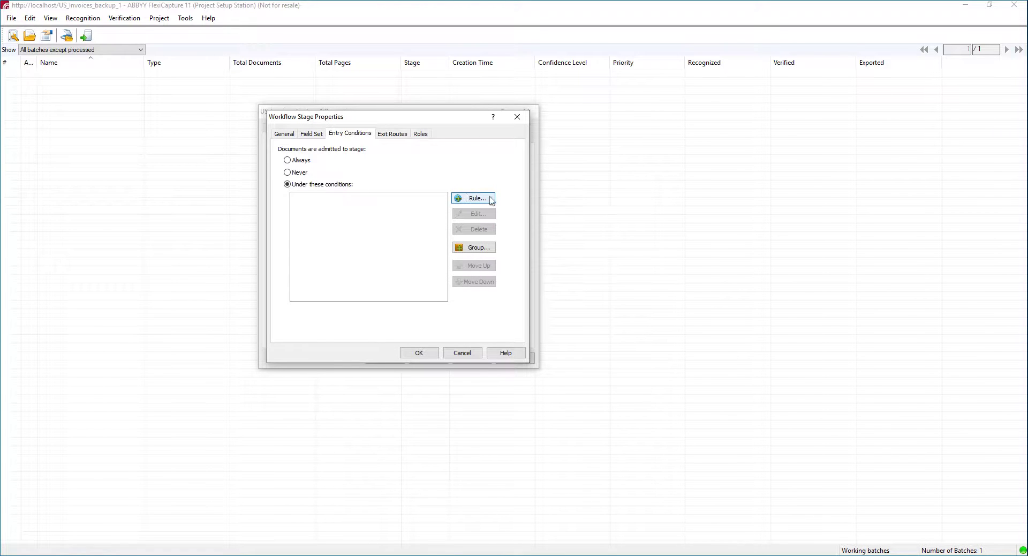
Create entry rule Over_100_Rule as a standard rule applied when its condition is satisfied
left_click(474, 199)
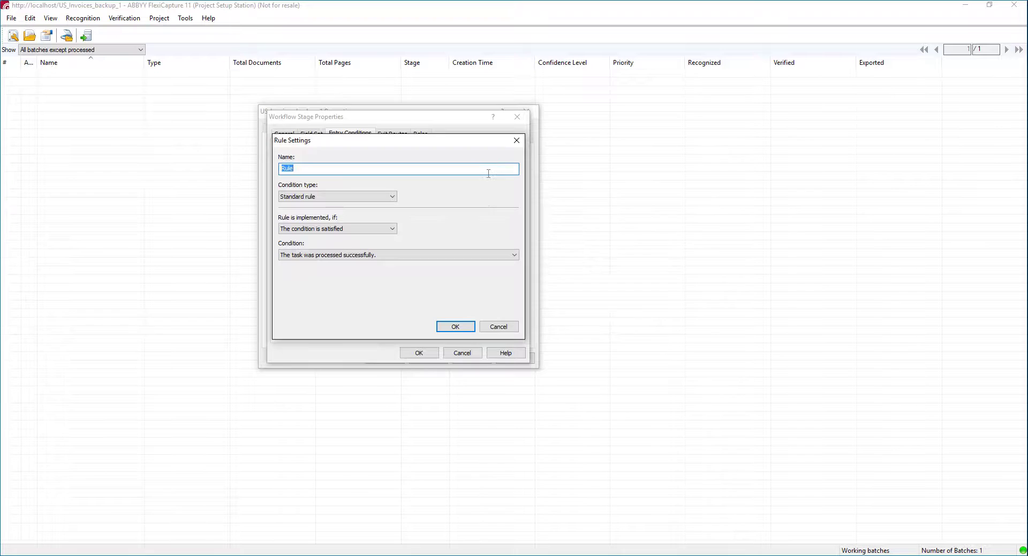
type("Over_100_")
key("Tab")
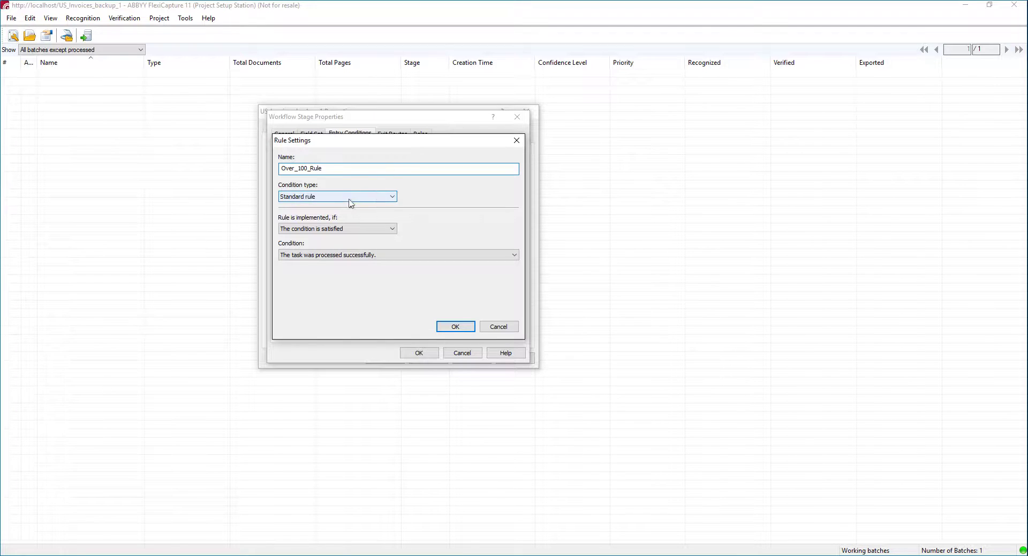
left_click(314, 197)
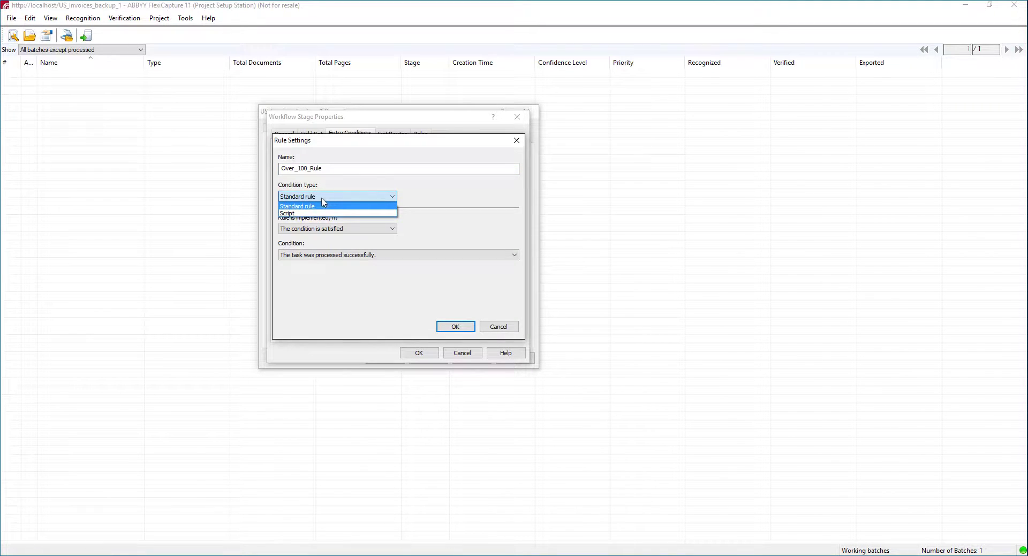
left_click(321, 213)
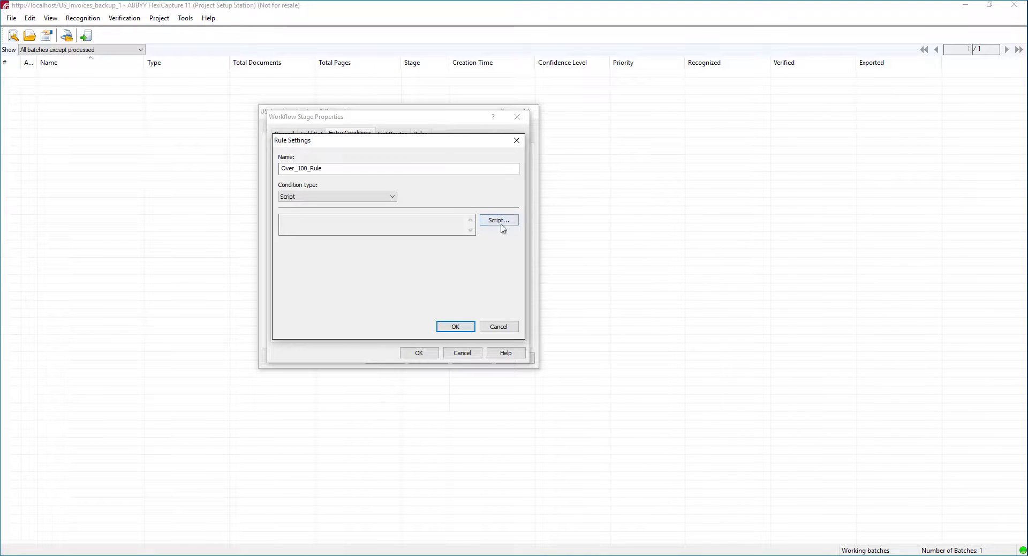
left_click(388, 199)
left_click(367, 208)
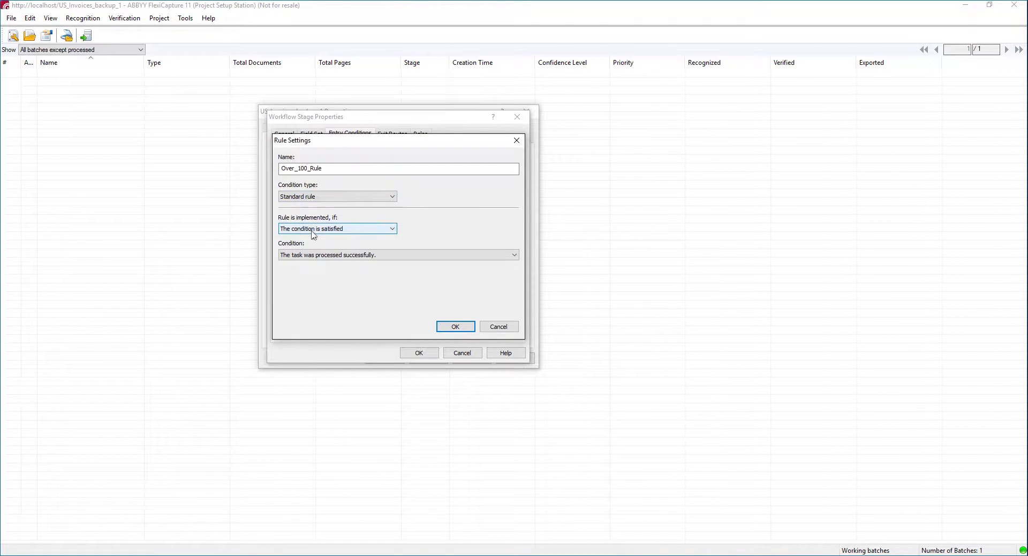
left_click(393, 234)
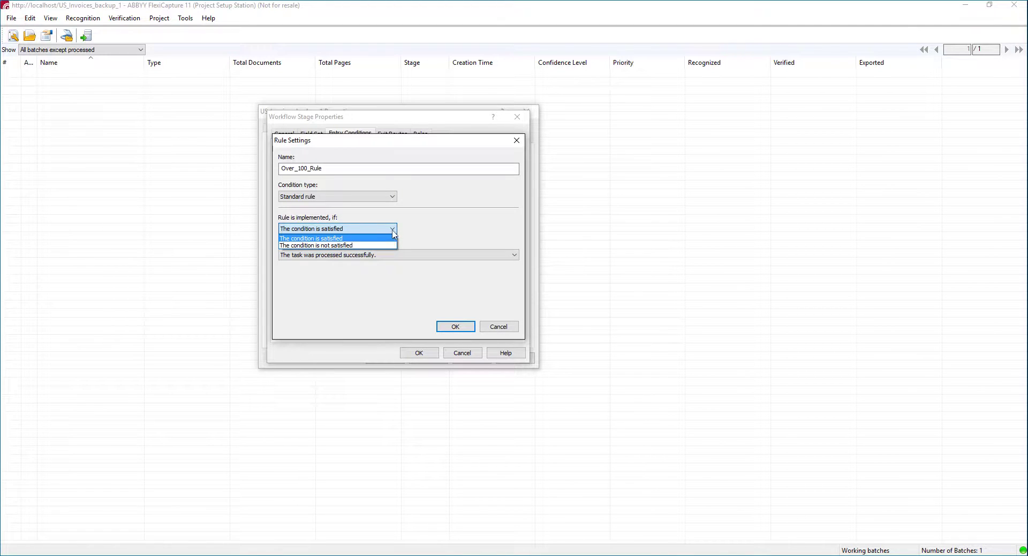
left_click(394, 238)
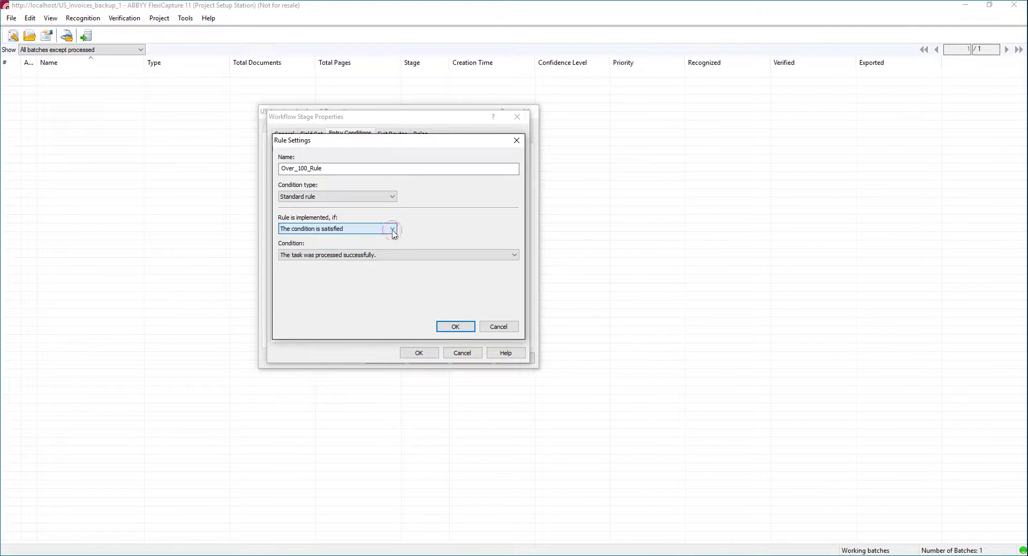
left_click(353, 258)
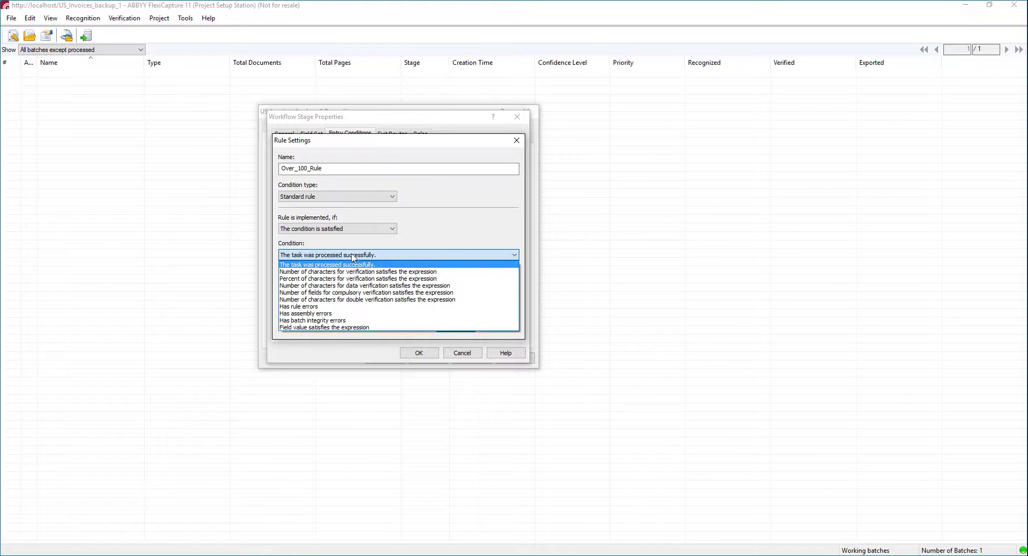
Set Over_100_Rule to require Invoice Layout\Total more or equal 100, and save the rule
left_click(356, 328)
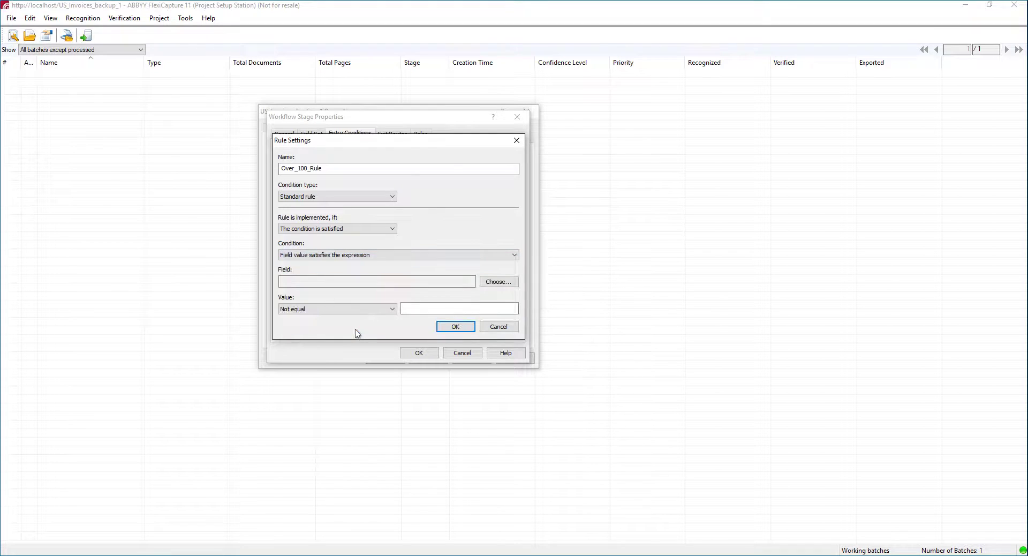
left_click(510, 284)
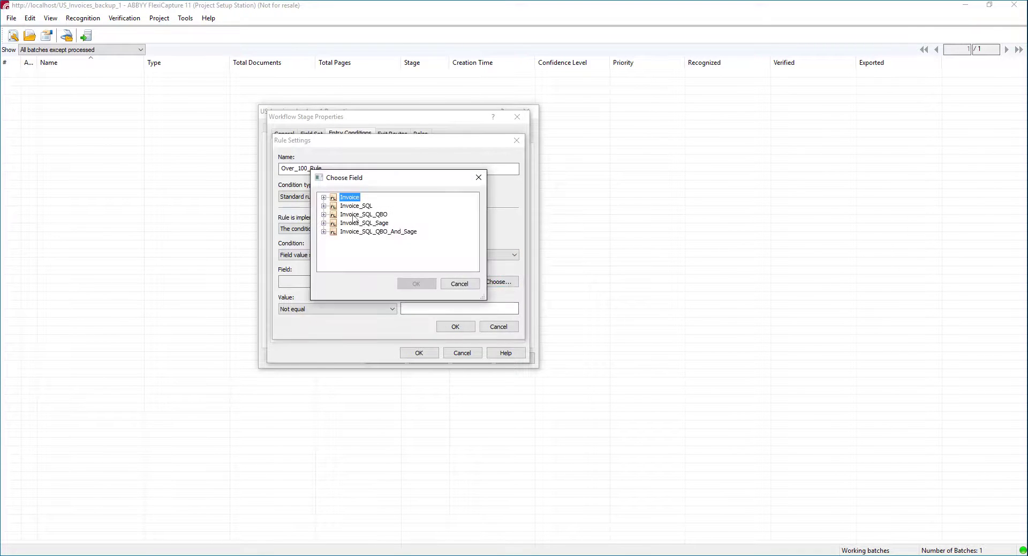
left_click(324, 231)
left_click(333, 240)
scroll(354, 249, "down", 2)
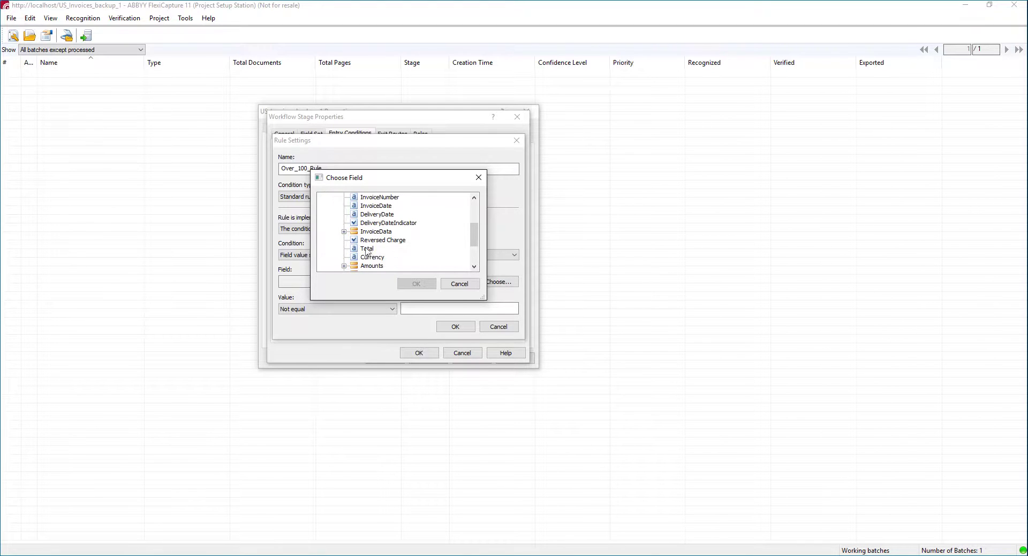
left_click(367, 249)
left_click(423, 284)
left_click(375, 309)
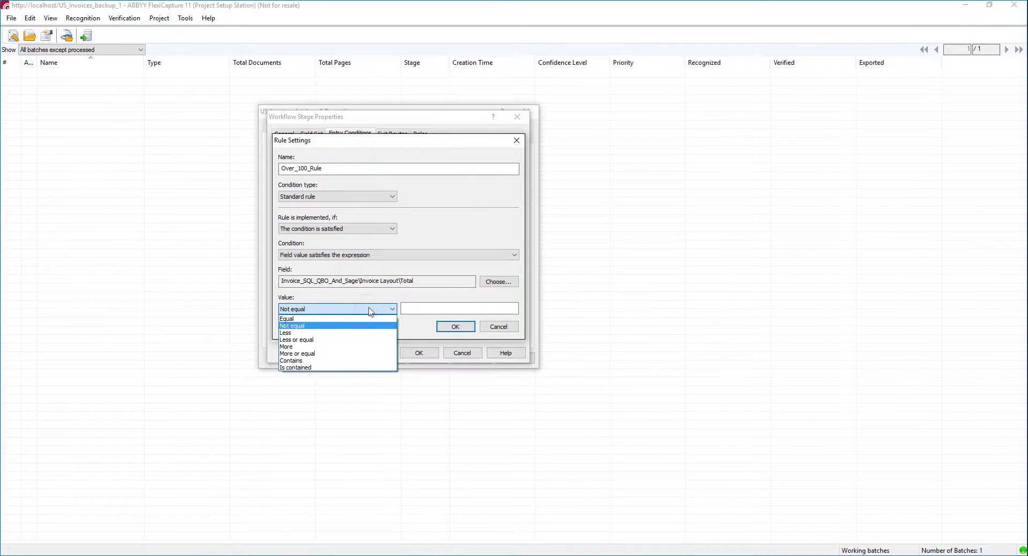
left_click(369, 353)
left_click(462, 308)
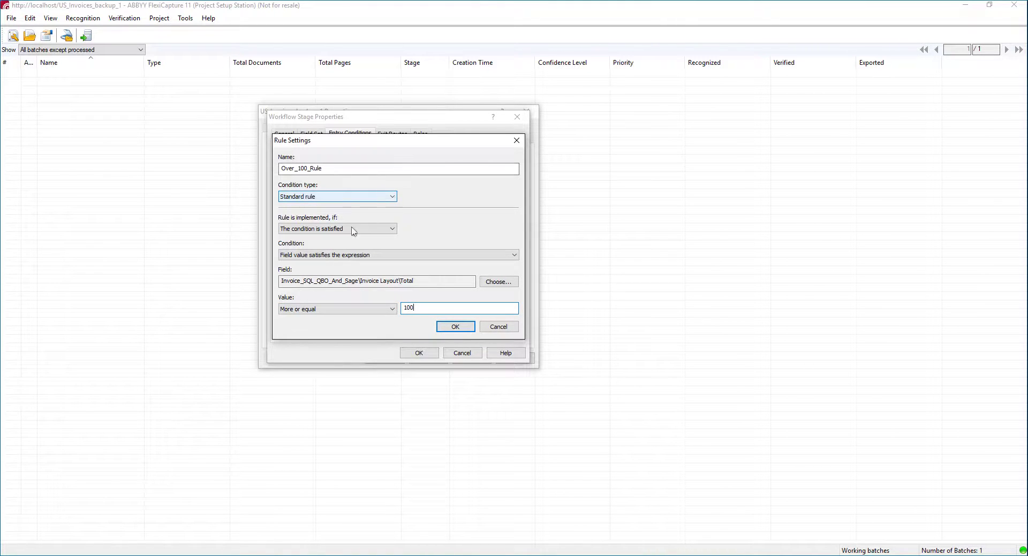
left_click(415, 284)
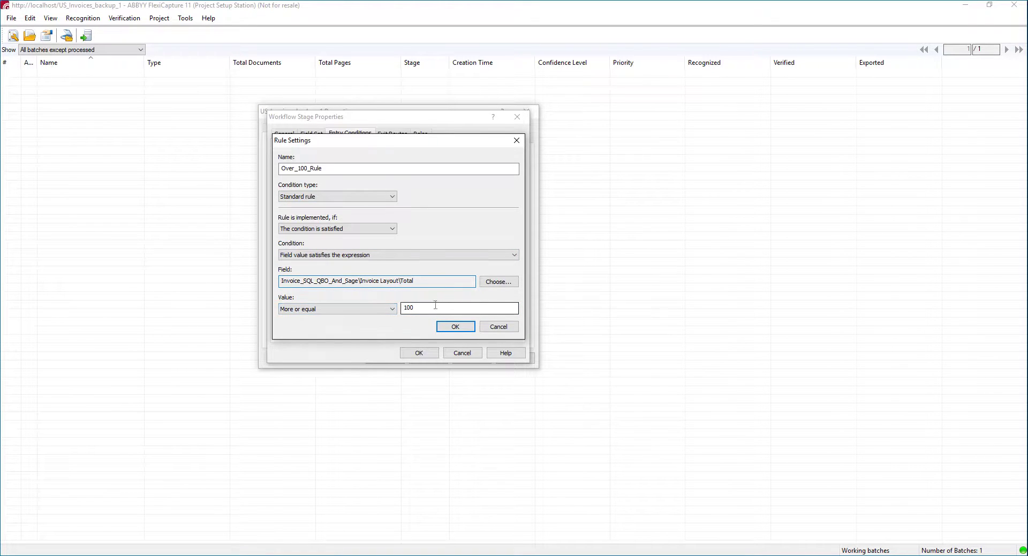
left_click(448, 329)
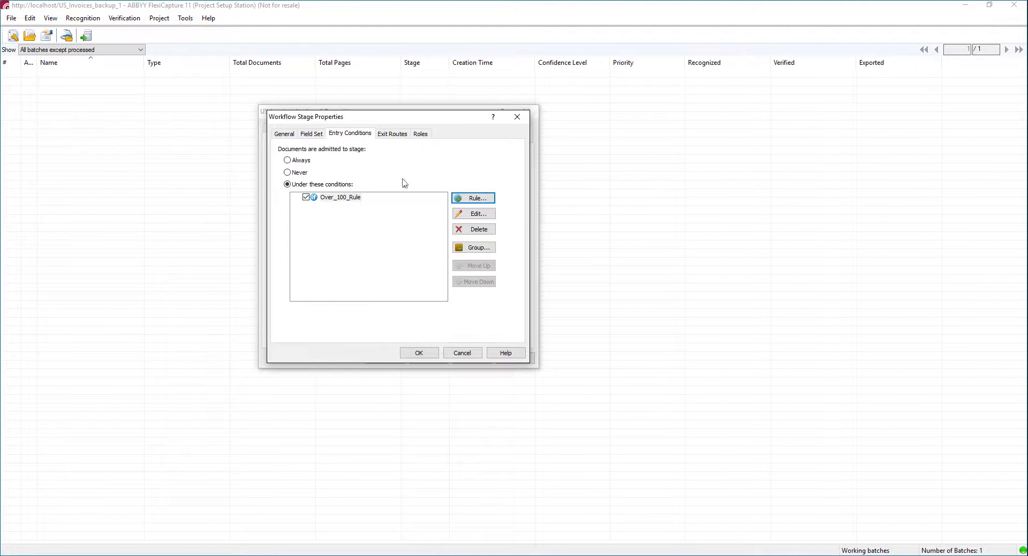
Show the Over_100 stage's exit routes and move the dialog aside to reveal the workflow list
left_click(396, 137)
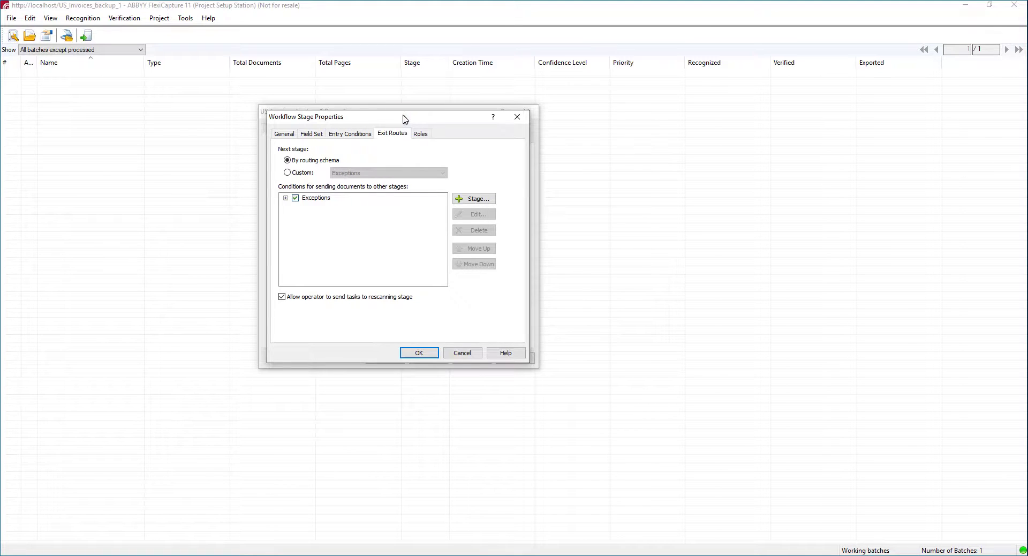
left_click_drag(405, 118, 511, 124)
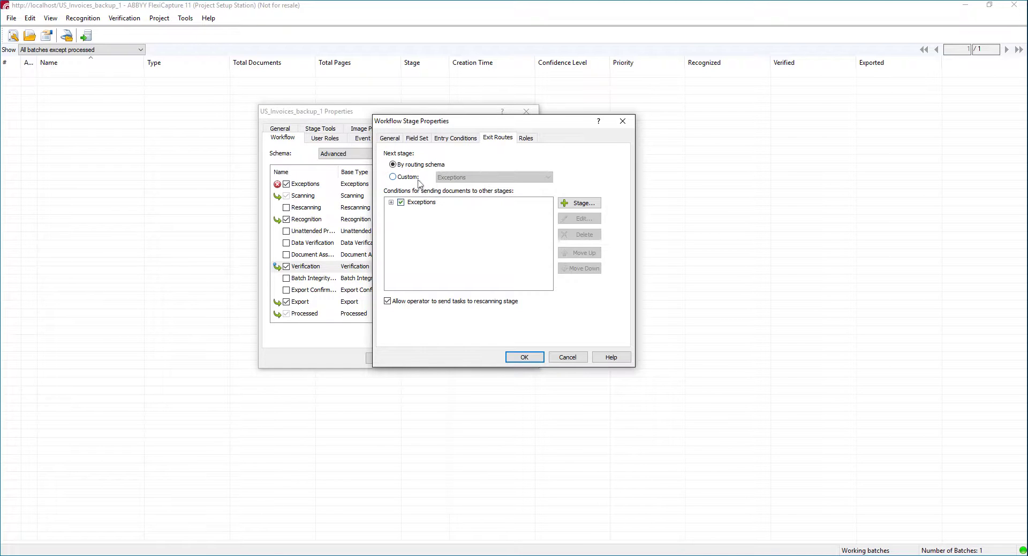
Add a new stage role named Over_100_Users to the Over_100 stage
left_click(527, 139)
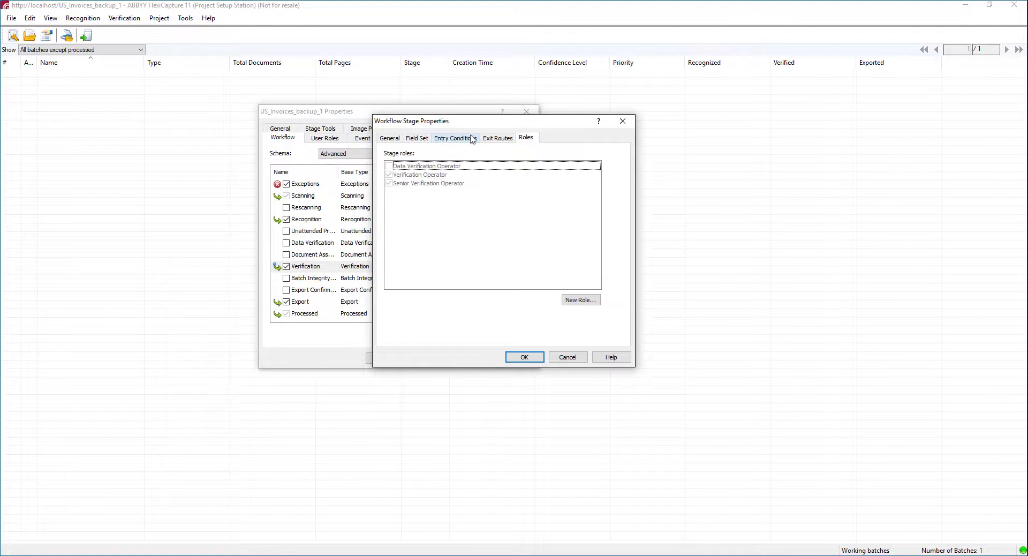
left_click(595, 303)
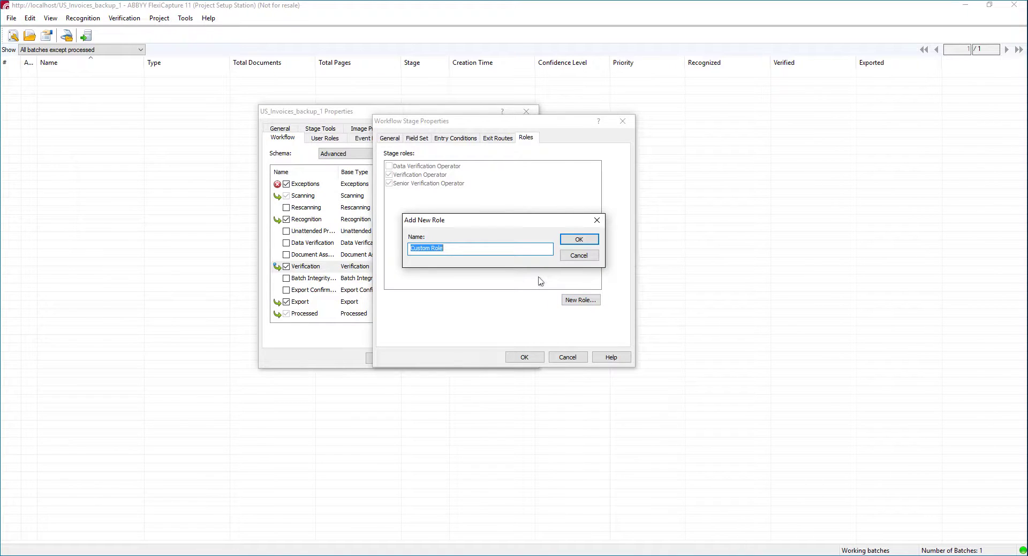
type("Users")
double_click(475, 249)
left_click(509, 252)
left_click(580, 240)
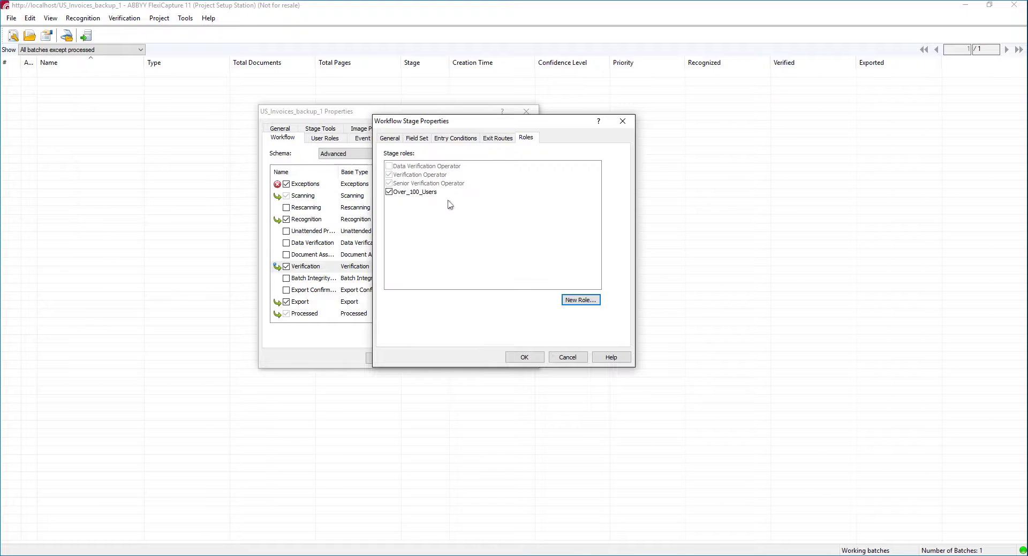
Save the Over_100 stage and move it down to sit directly after Verification
left_click(523, 355)
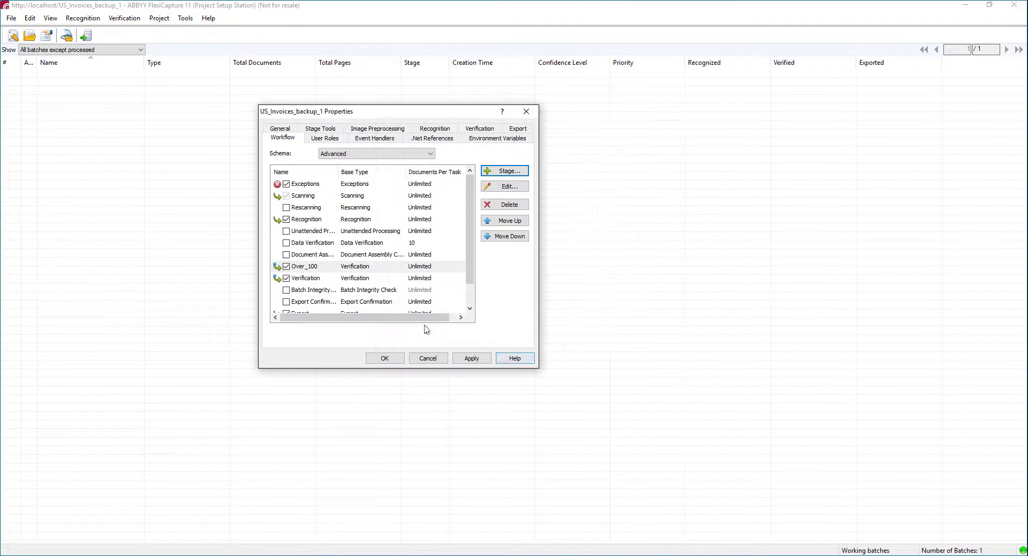
left_click(337, 267)
left_click(509, 237)
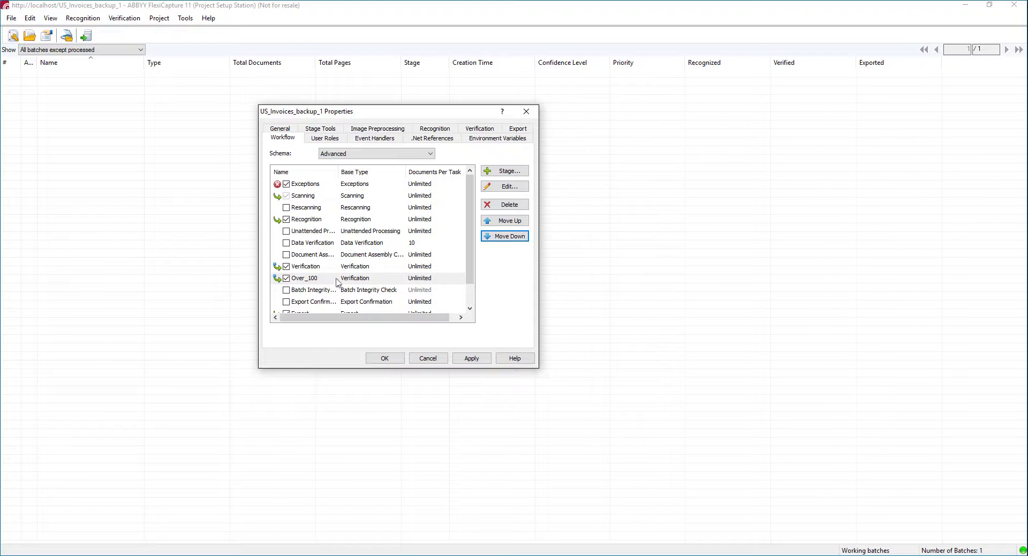
left_click(927, 485)
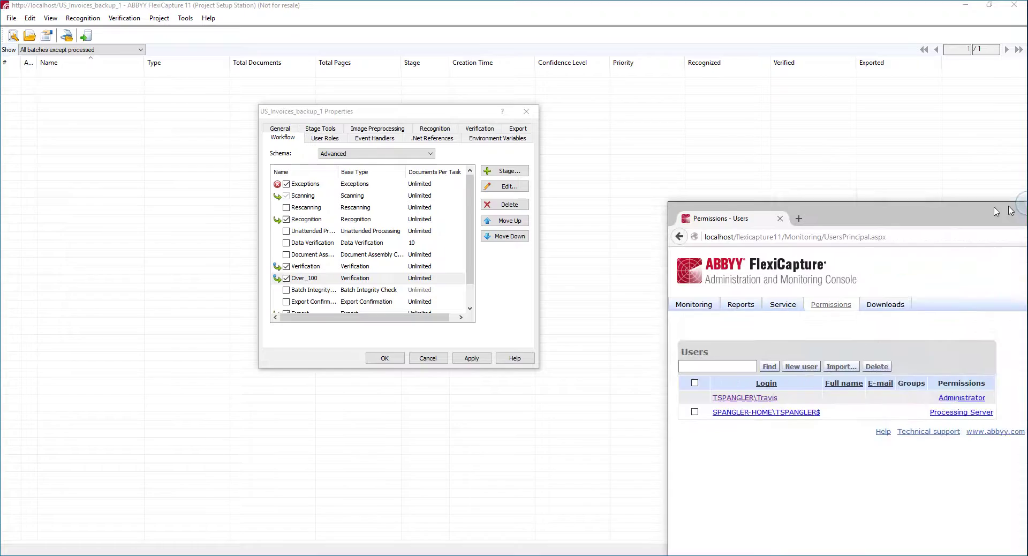
Maximize the console, go to Permissions > Users and open the administrator user's permissions
double_click(458, 134)
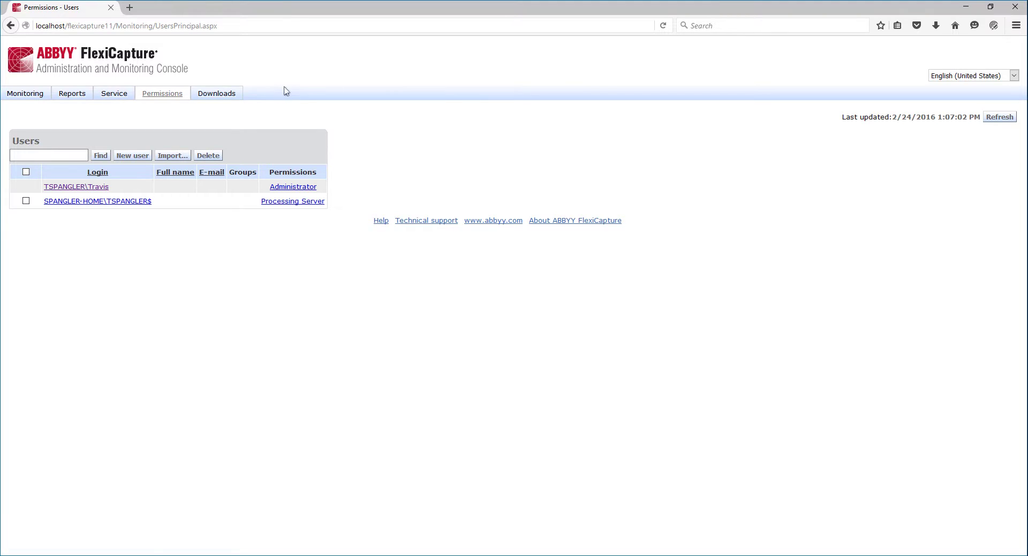
mouse_move(186, 101)
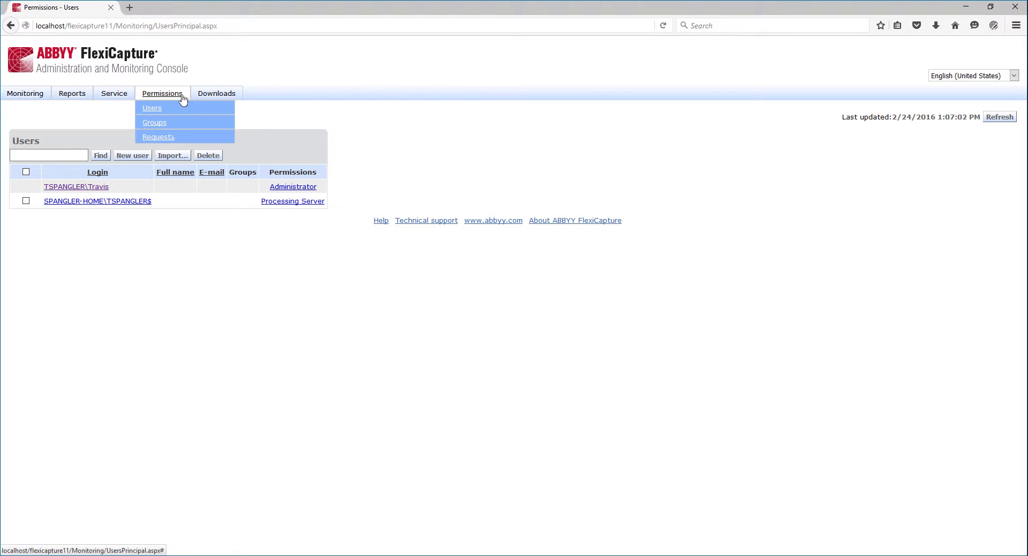
left_click(182, 98)
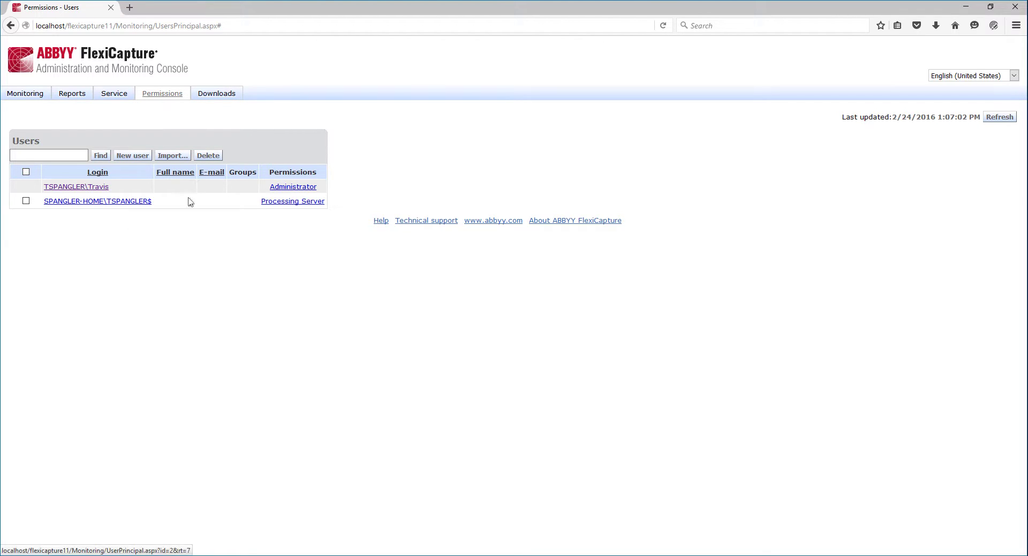
left_click(92, 188)
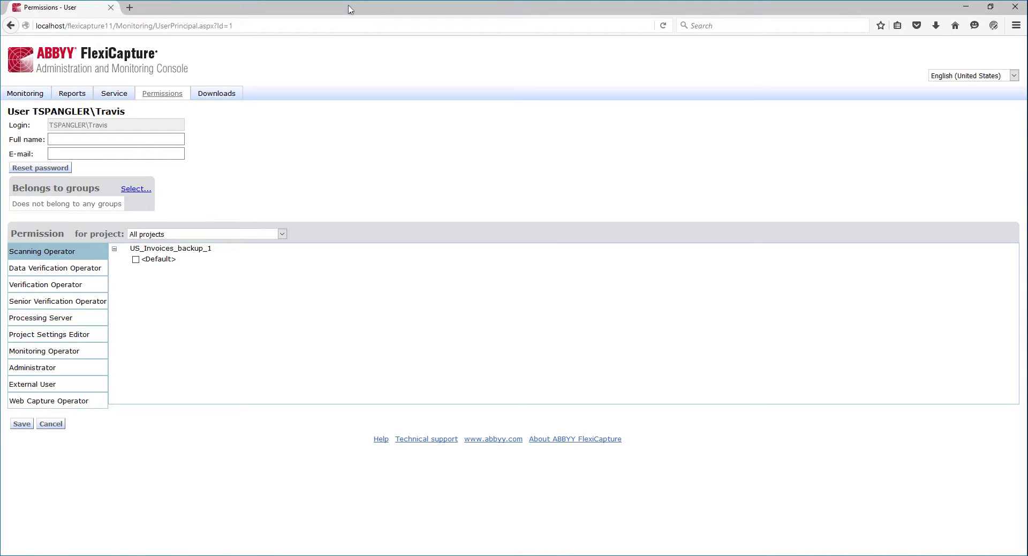
left_click_drag(348, 8, 881, 153)
Apply and close the project Properties, then reload the console's user page
left_click(477, 363)
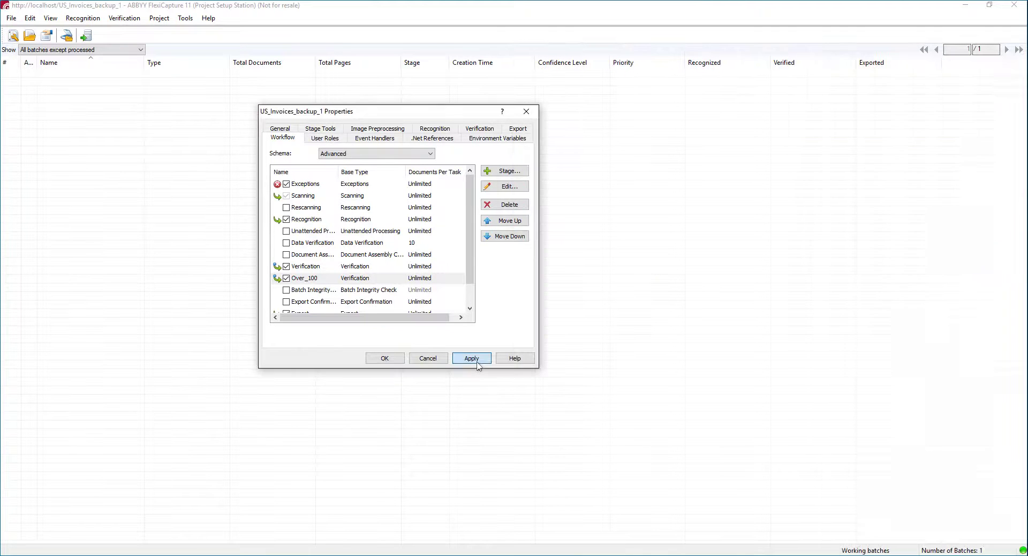
left_click(385, 358)
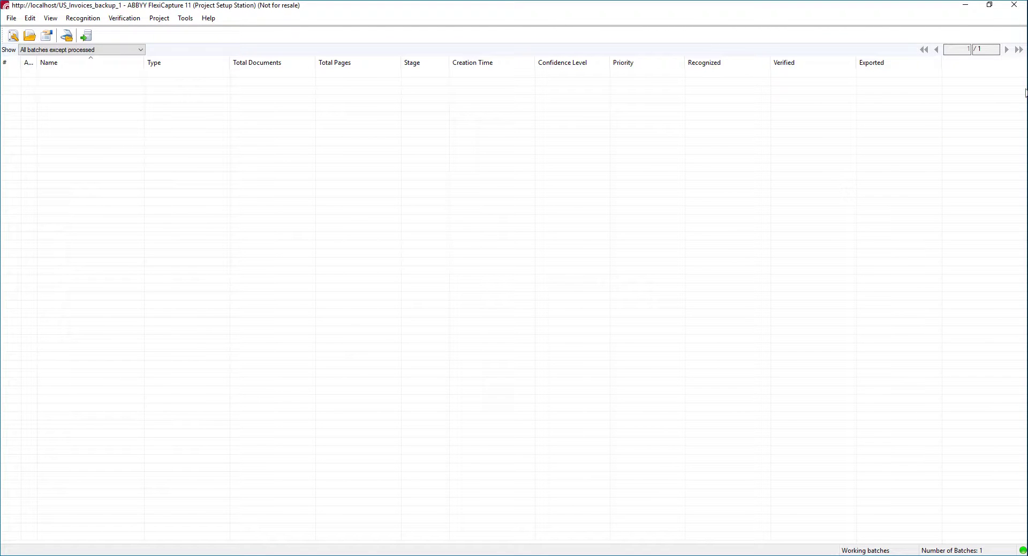
key("alt+Tab")
left_click_drag(1026, 93, 592, 95)
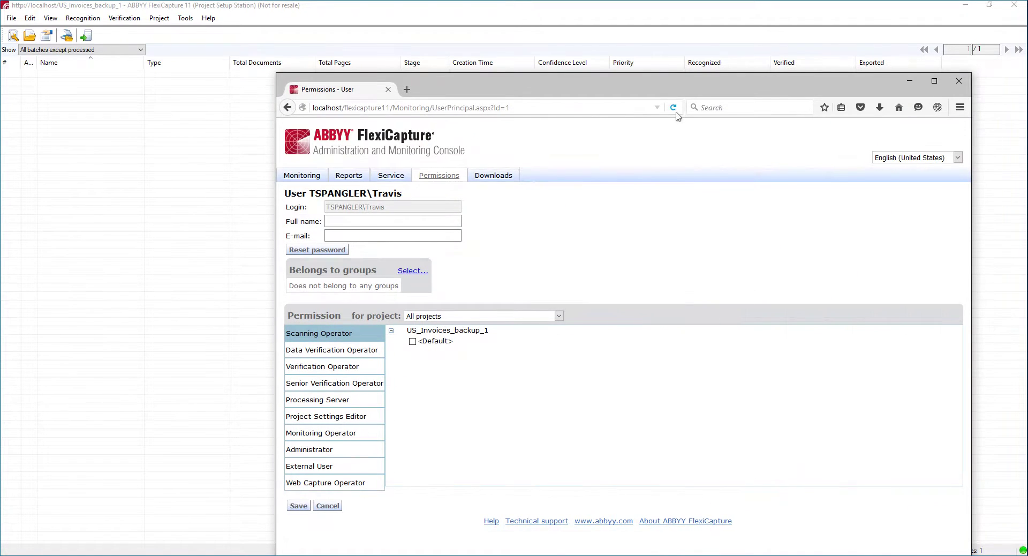
left_click(674, 108)
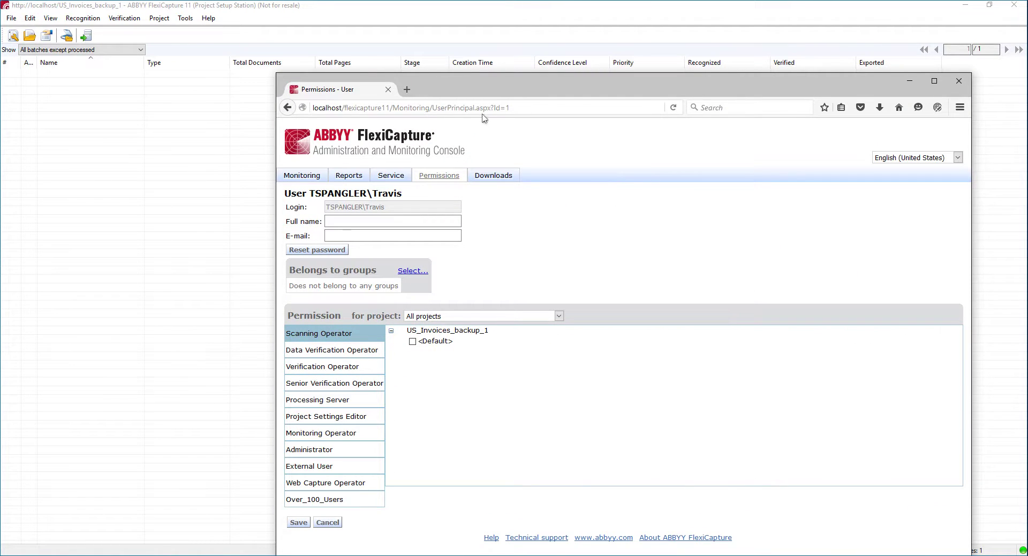
Assign the Over_100_Users role for US_Invoices_backup_1 <Default> to the administrator and save
double_click(498, 89)
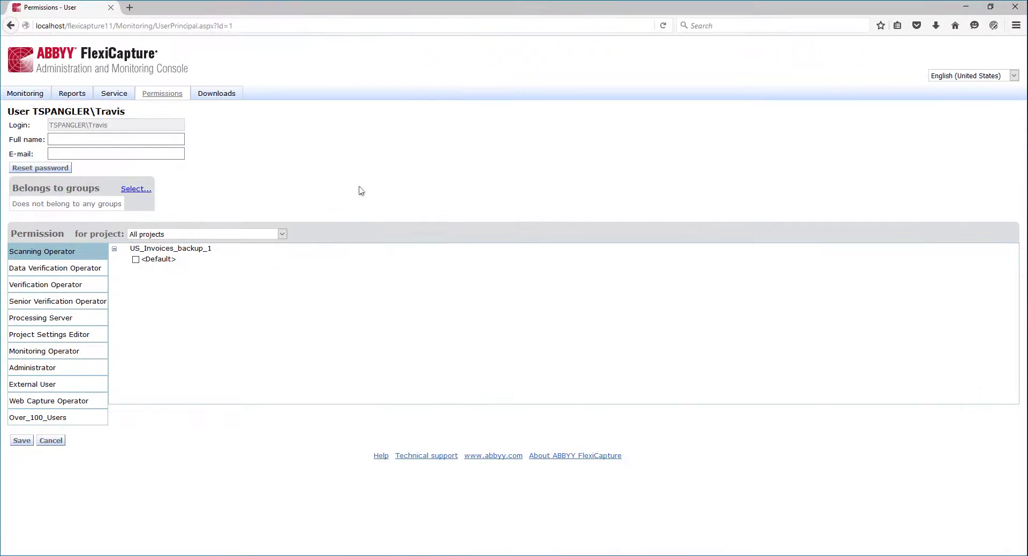
left_click(34, 423)
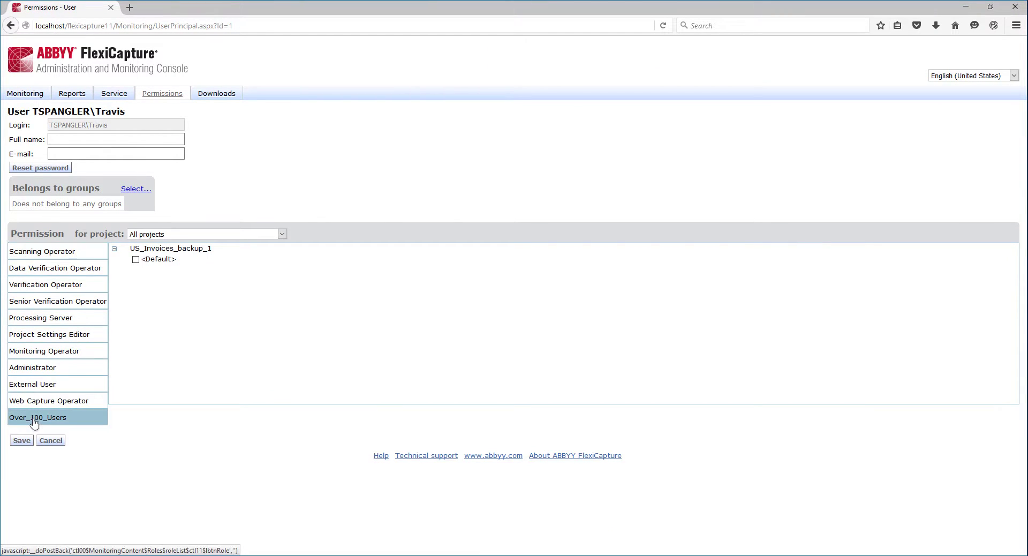
left_click_drag(111, 112, 38, 112)
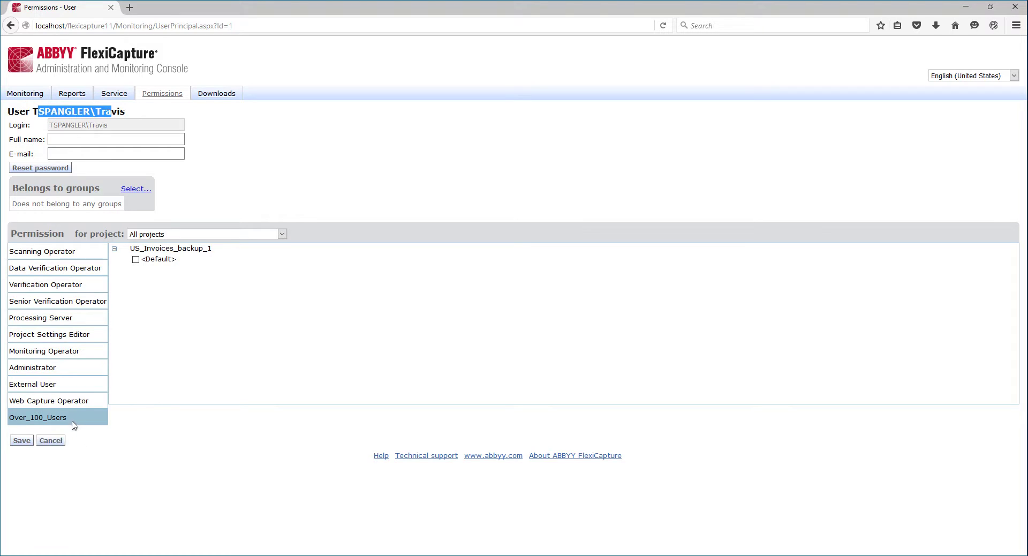
left_click(135, 260)
left_click(24, 440)
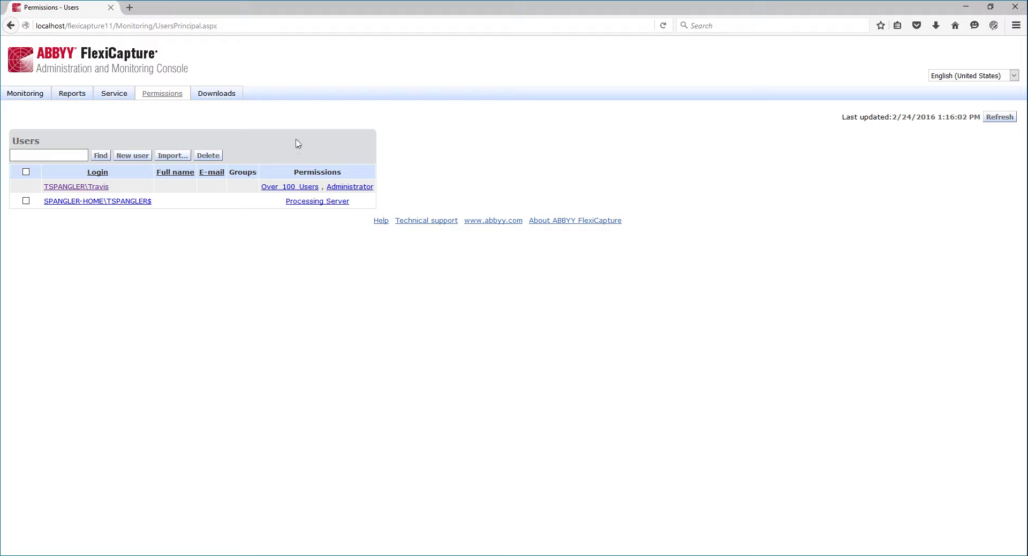
Bring the ABBYY_Import folder window into view
left_click(973, 11)
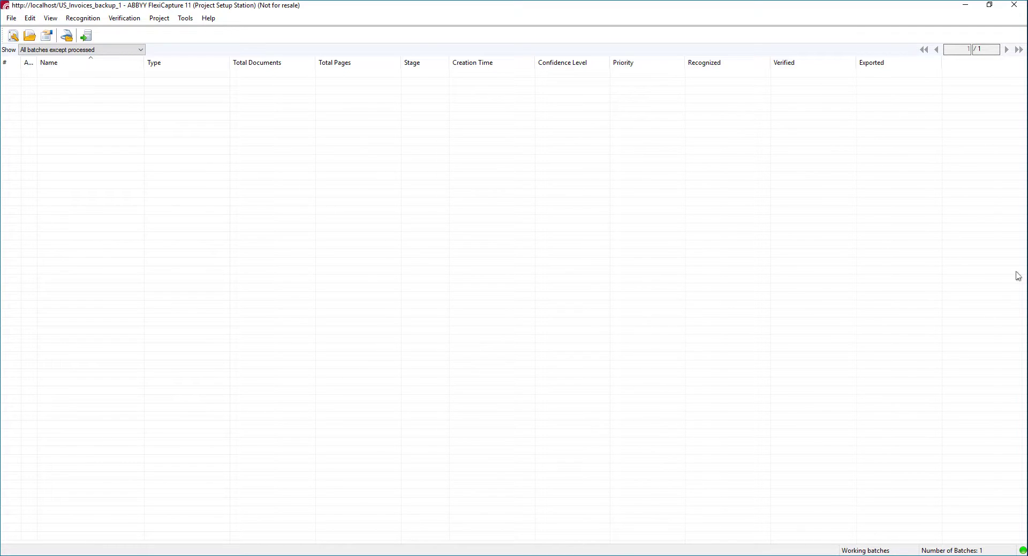
left_click_drag(1027, 172, 565, 120)
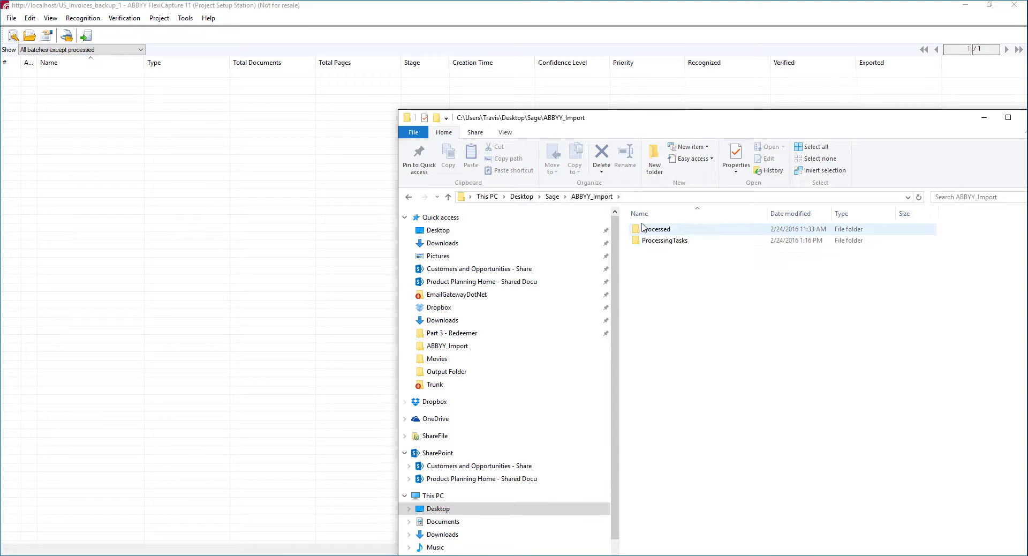
left_click(698, 125)
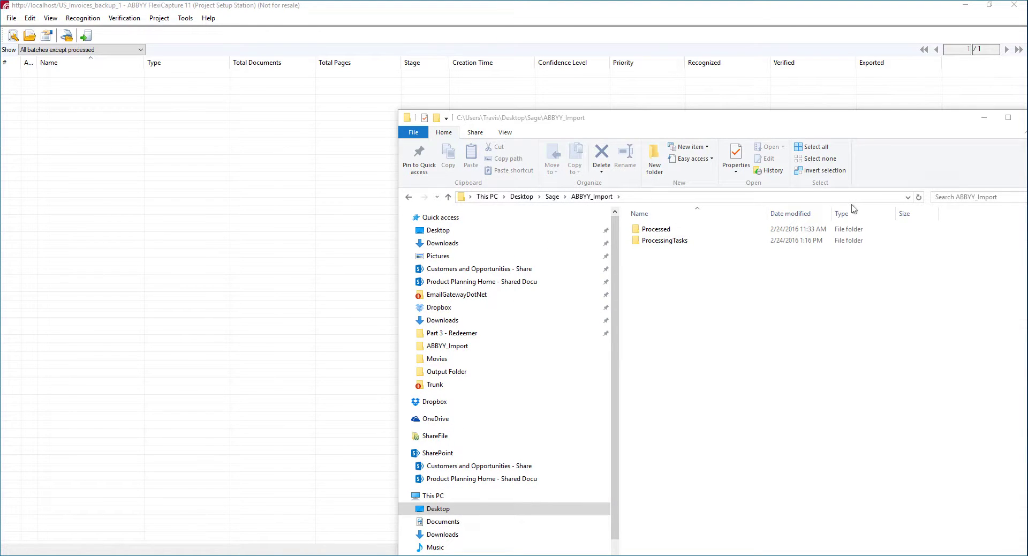
Move the three .tif invoices from ABBYY Invoice Samples into the ABBYY_Import hot folder
key("alt+Tab")
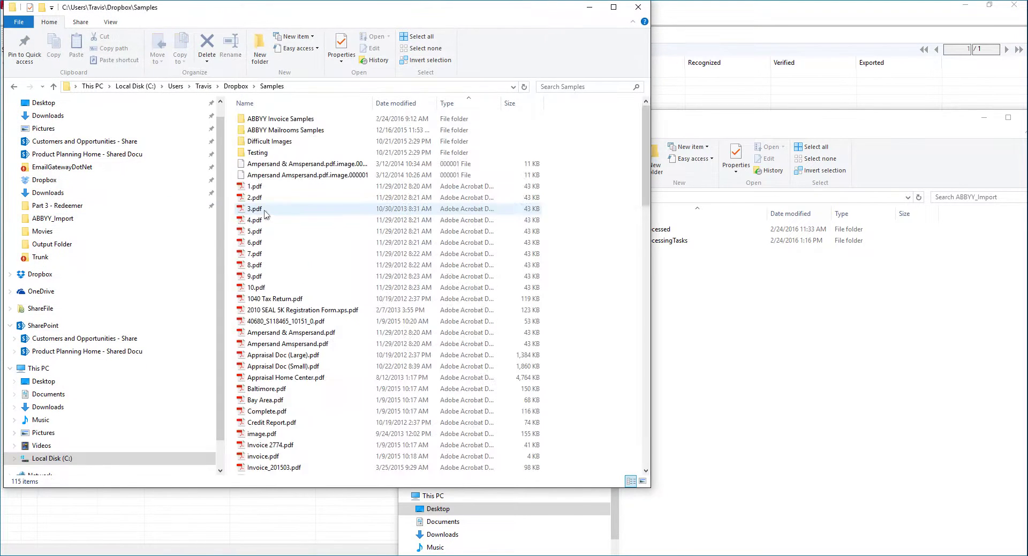
double_click(281, 120)
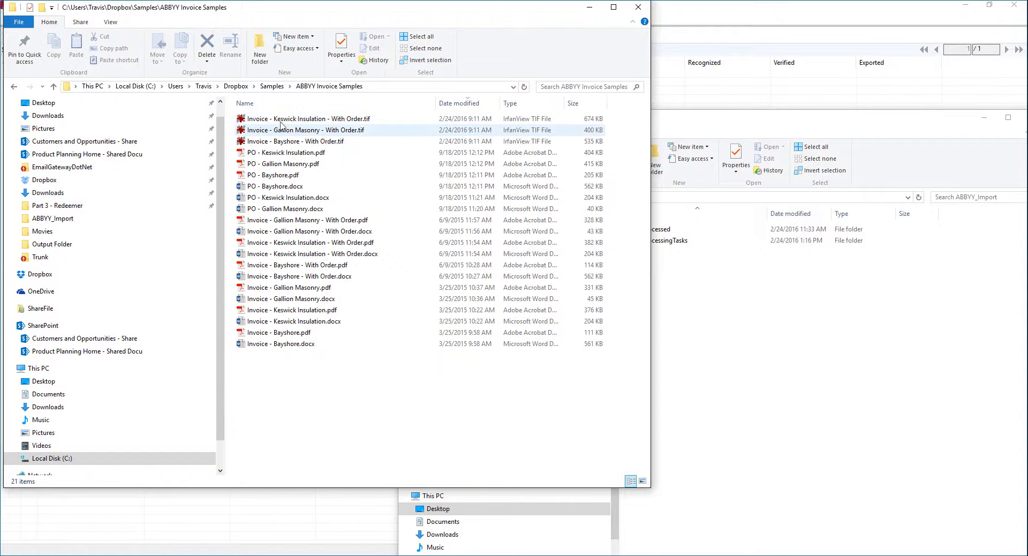
left_click(284, 118)
left_click(300, 141, "shift")
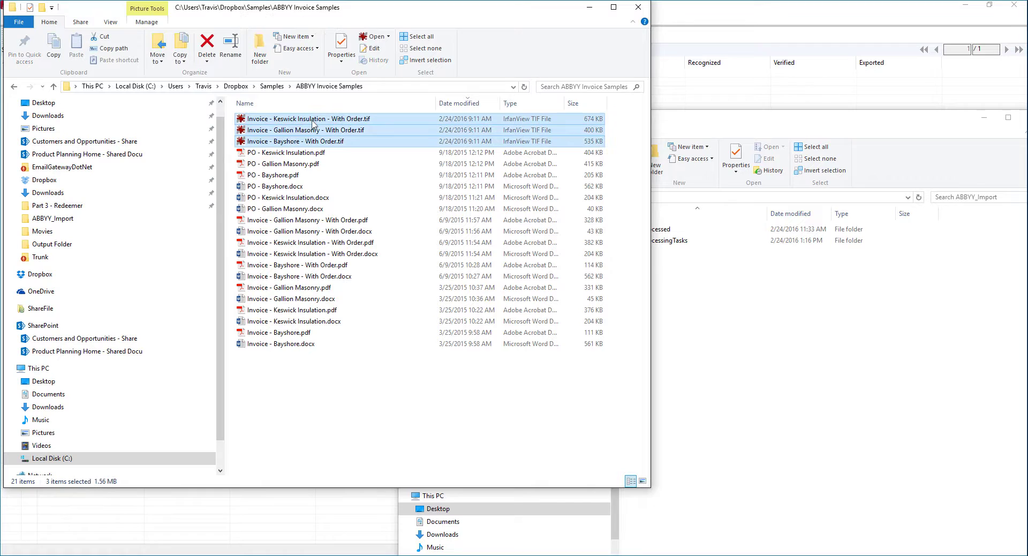
left_click_drag(311, 120, 911, 354)
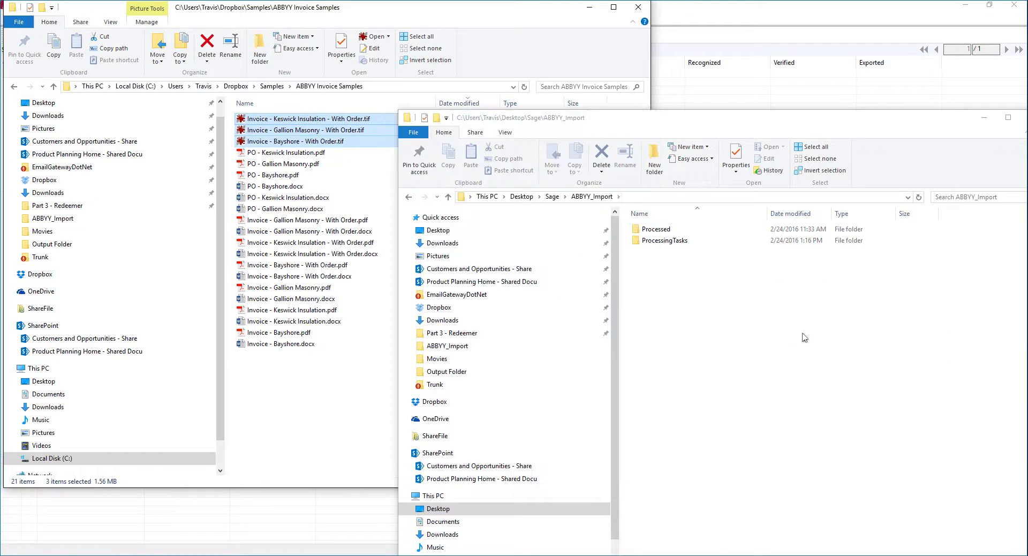
left_click(587, 12)
left_click(588, 12)
left_click(742, 369)
scroll(742, 369, "up", 3)
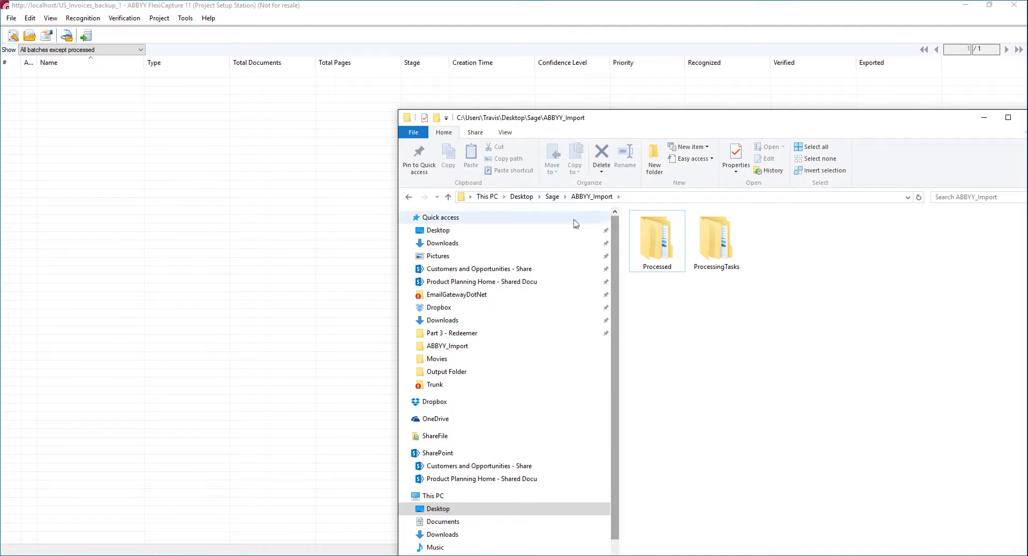
Check the import tasks in the Processing Server Monitor, then minimize it
left_click(265, 236)
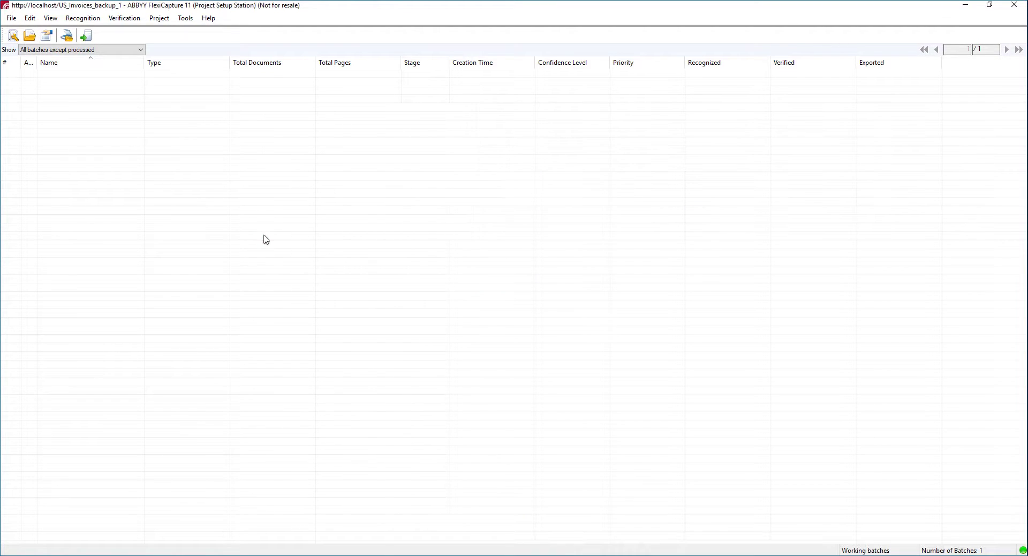
left_click(535, 553)
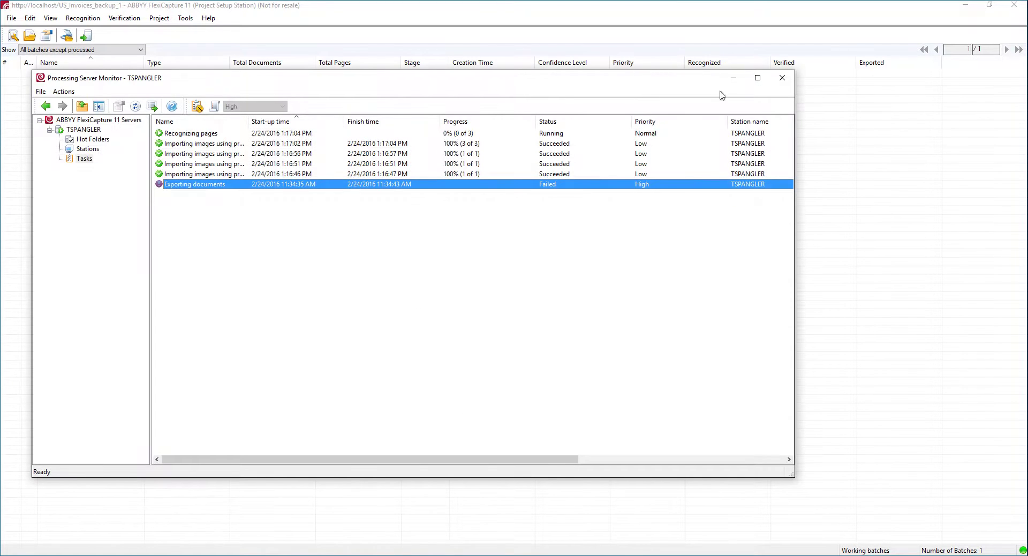
left_click(733, 77)
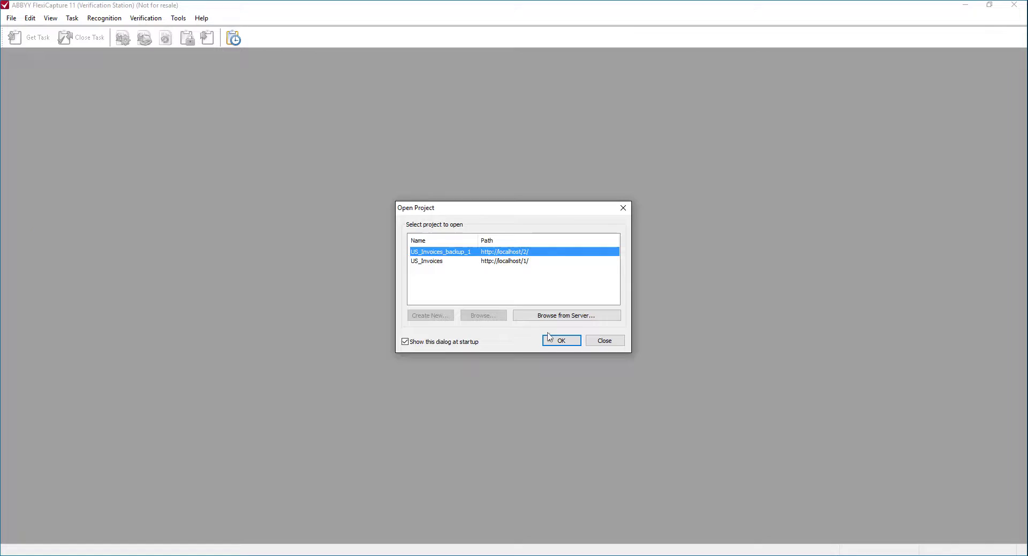
Open US_Invoices_backup_1 in Verification Station under the Senior Verification Operator role
left_click(557, 341)
left_click(469, 256)
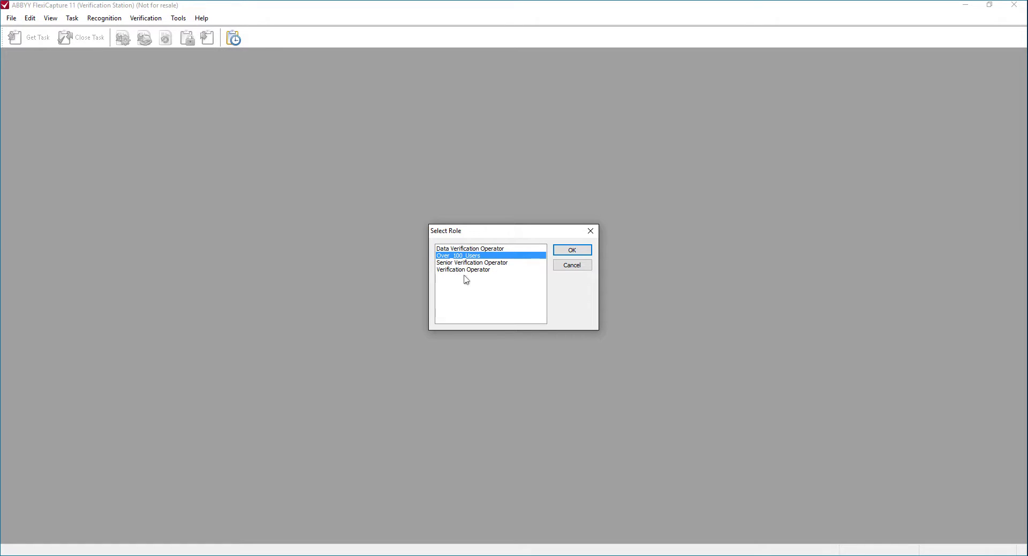
left_click(472, 265)
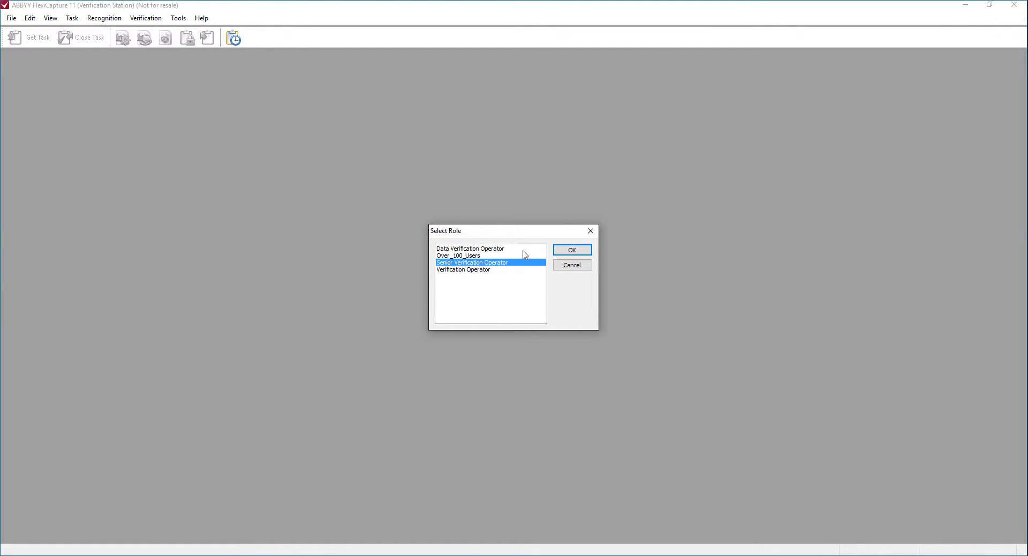
left_click(572, 250)
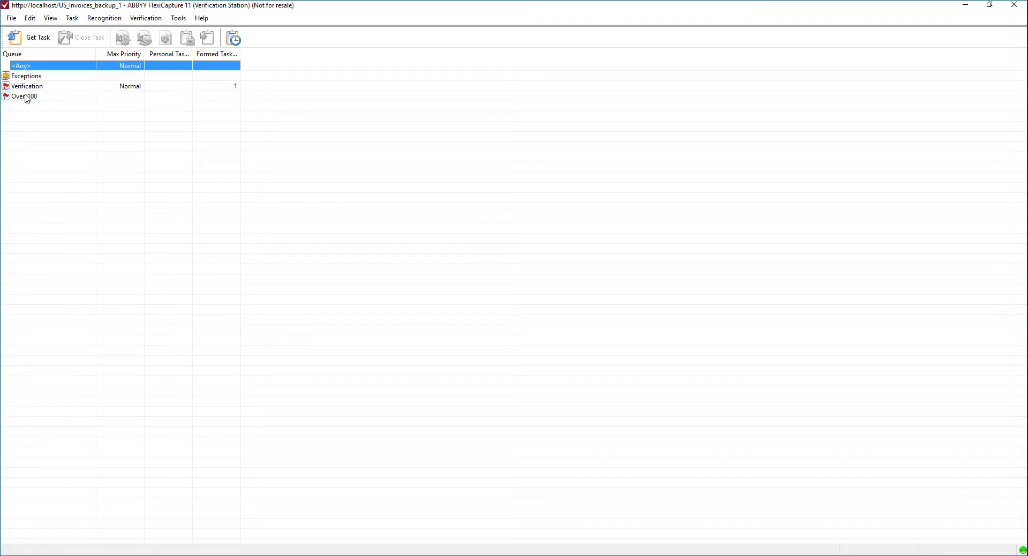
Open the Verification queue task, review invoice 1, and close the task declining to jump to errors
double_click(41, 87)
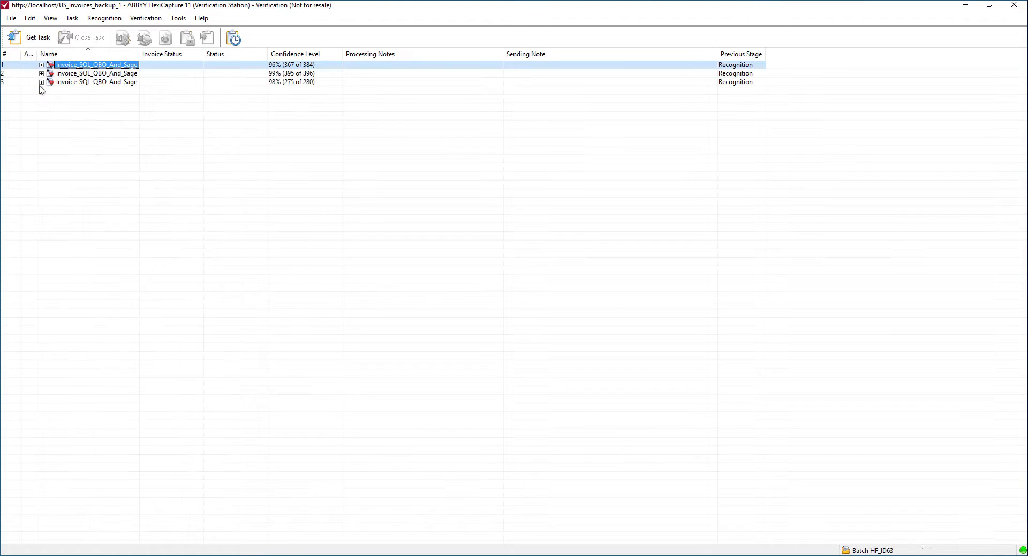
double_click(106, 67)
scroll(217, 326, "down", 3)
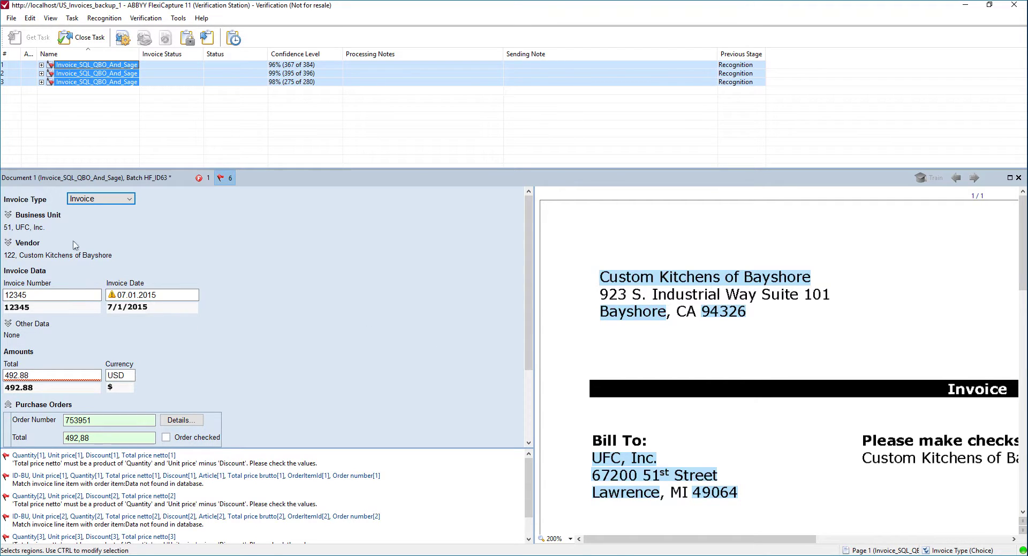
left_click(89, 37)
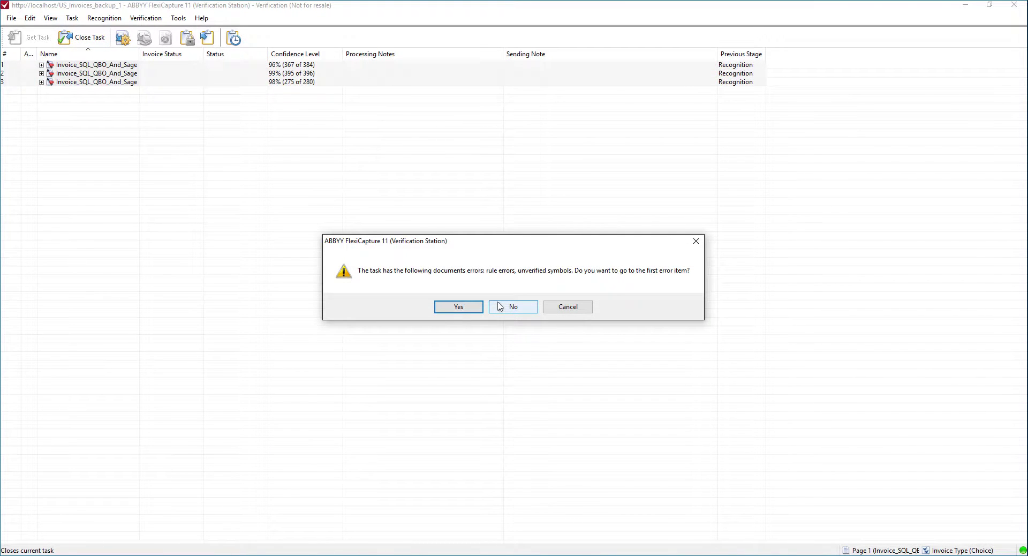
left_click(499, 306)
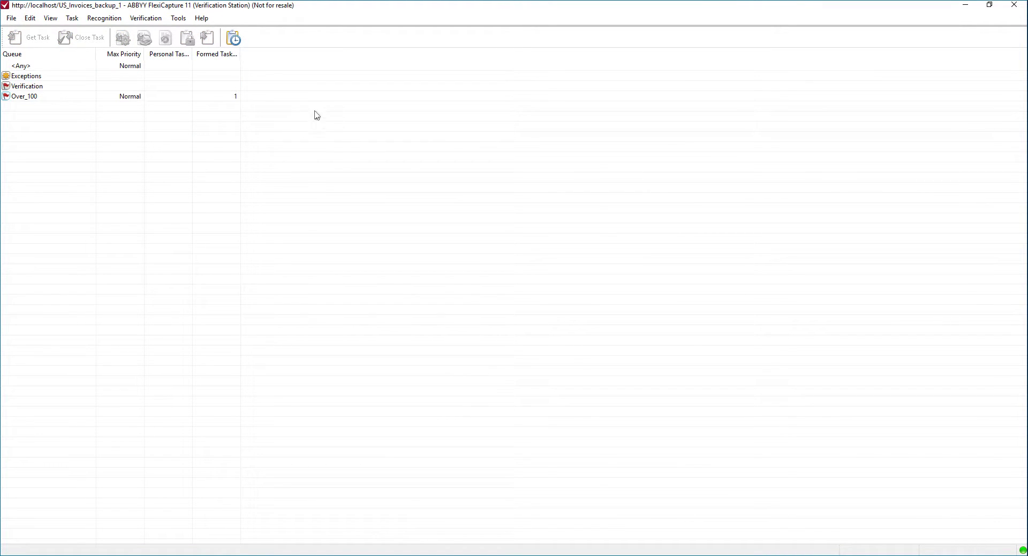
Review Vendor and Total on the three invoices in the Over_100 task, then close it
double_click(22, 96)
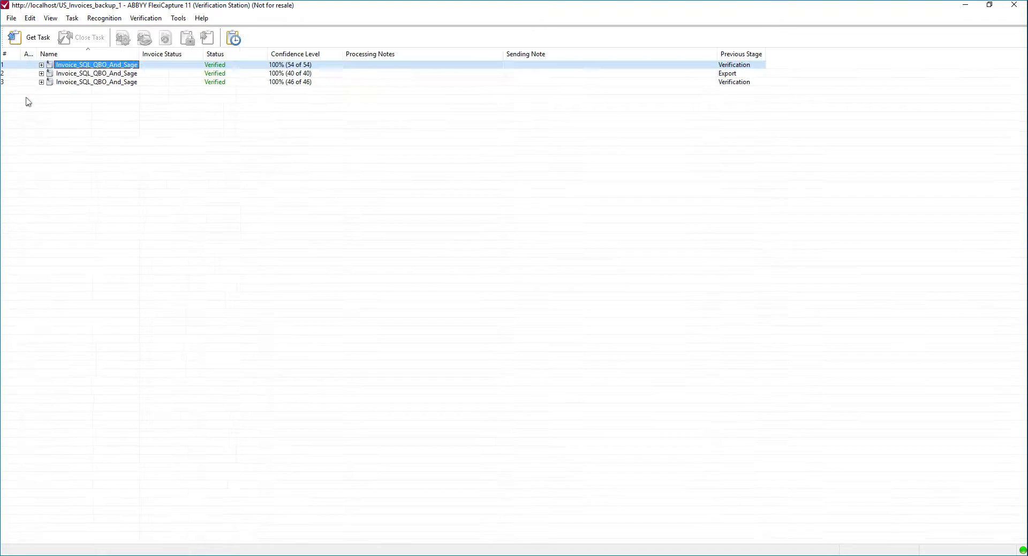
double_click(112, 64)
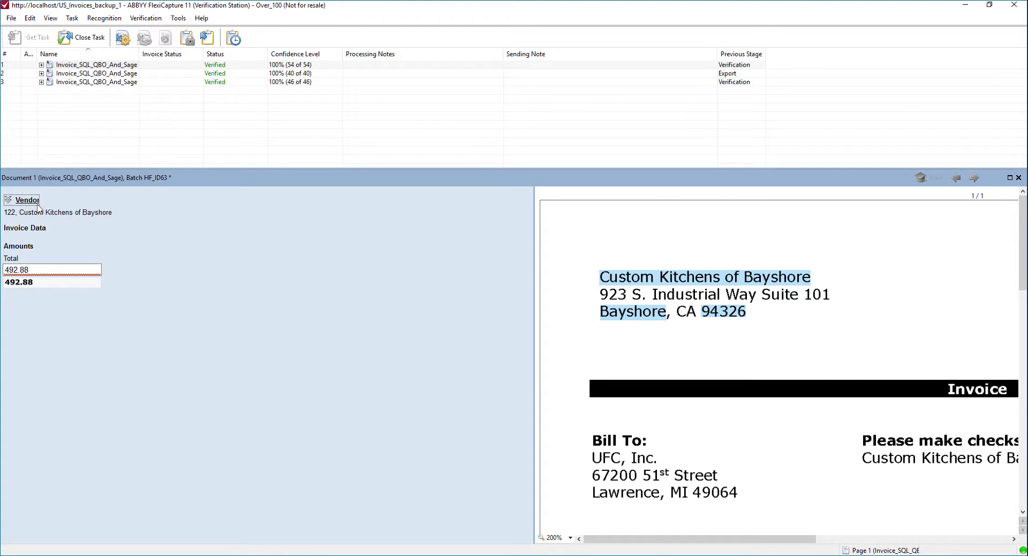
left_click(104, 75)
left_click(99, 82)
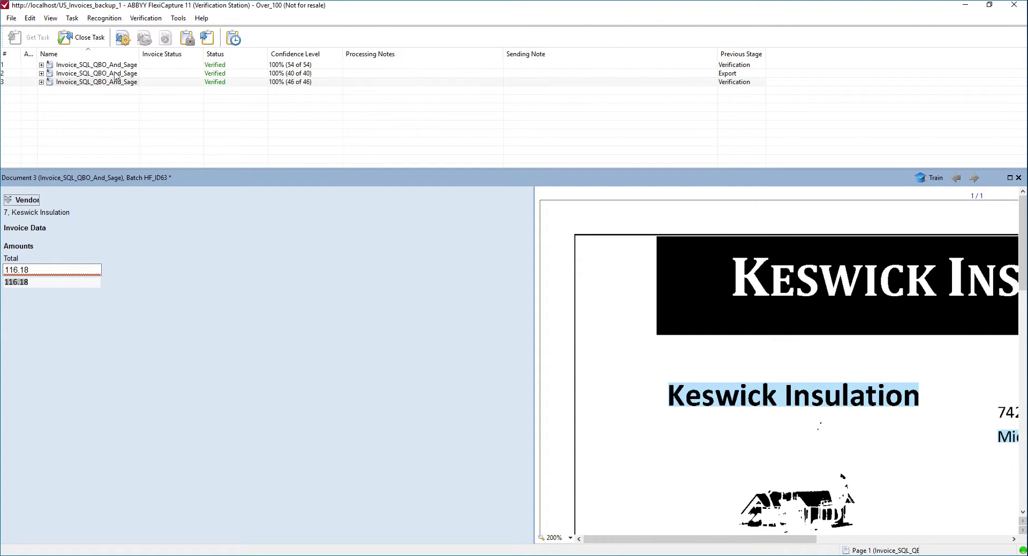
left_click(98, 42)
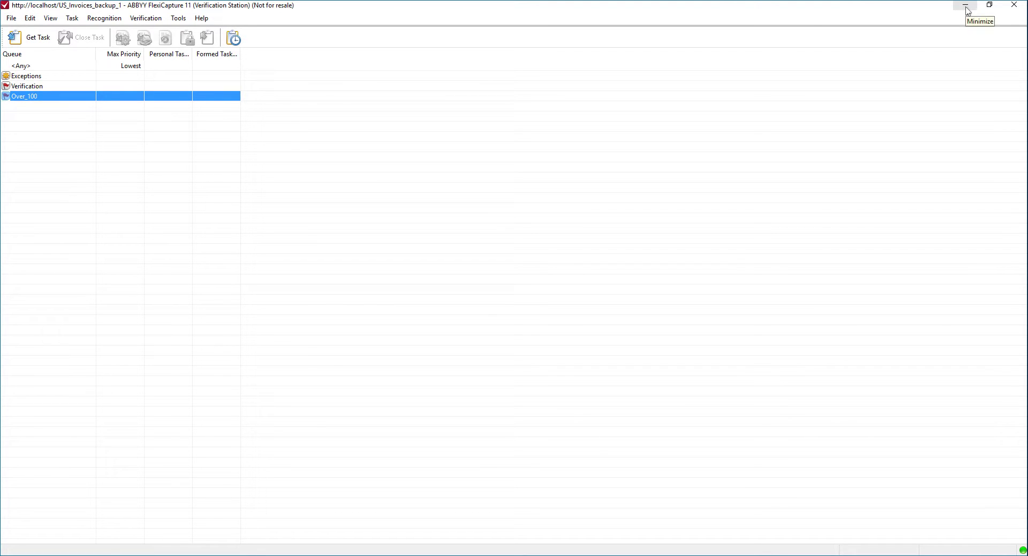
Open US_Invoices_backup_1's Project Properties from the Project menu
left_click(966, 6)
left_click(159, 18)
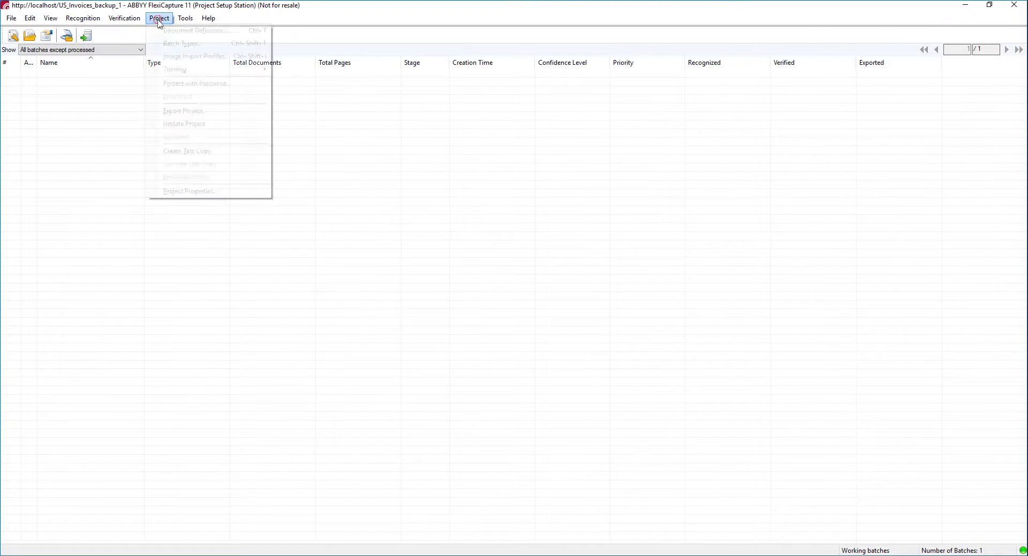
left_click(191, 191)
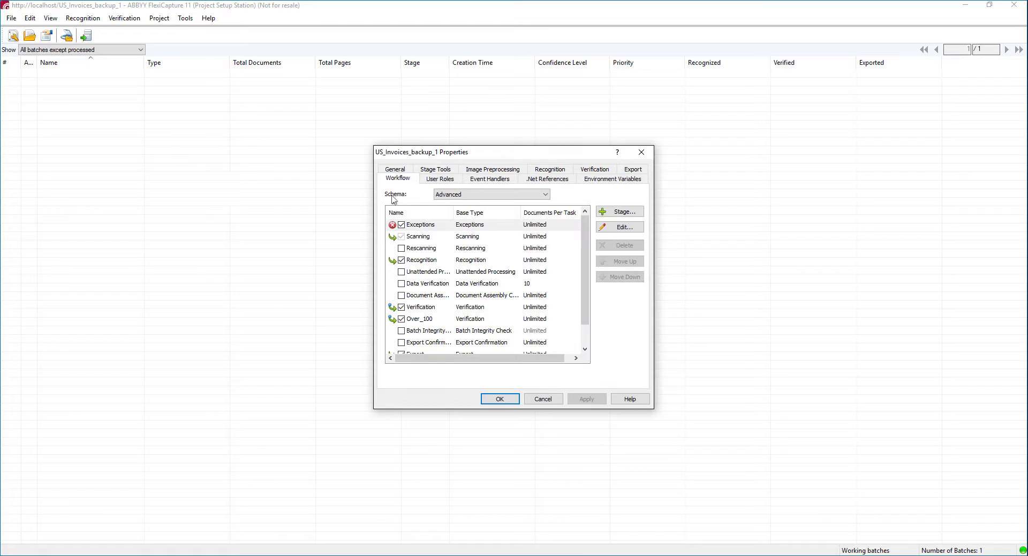
Inspect the Over_100 stage's Field Set and Entry Conditions, then cancel without changes
left_click(448, 320)
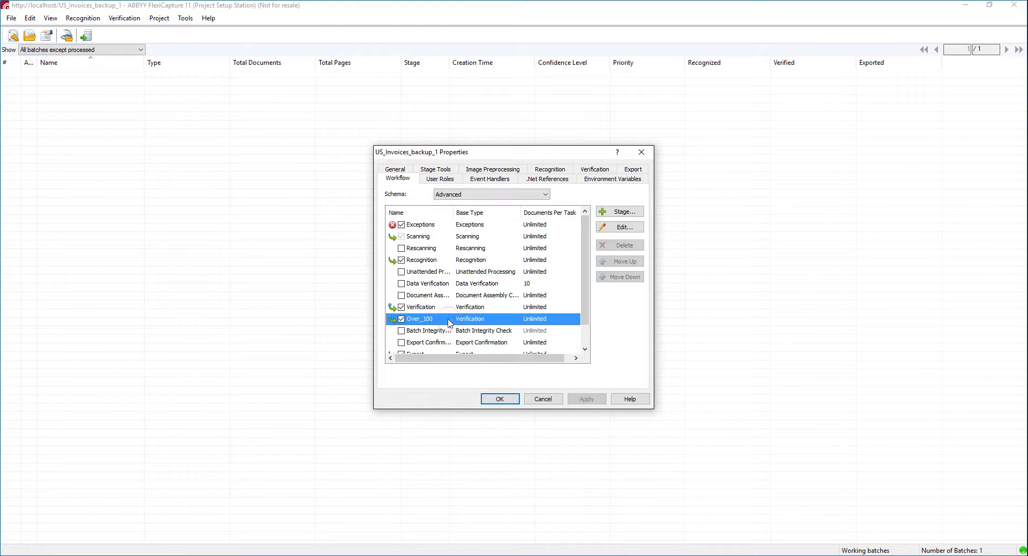
left_click(601, 230)
left_click(426, 175)
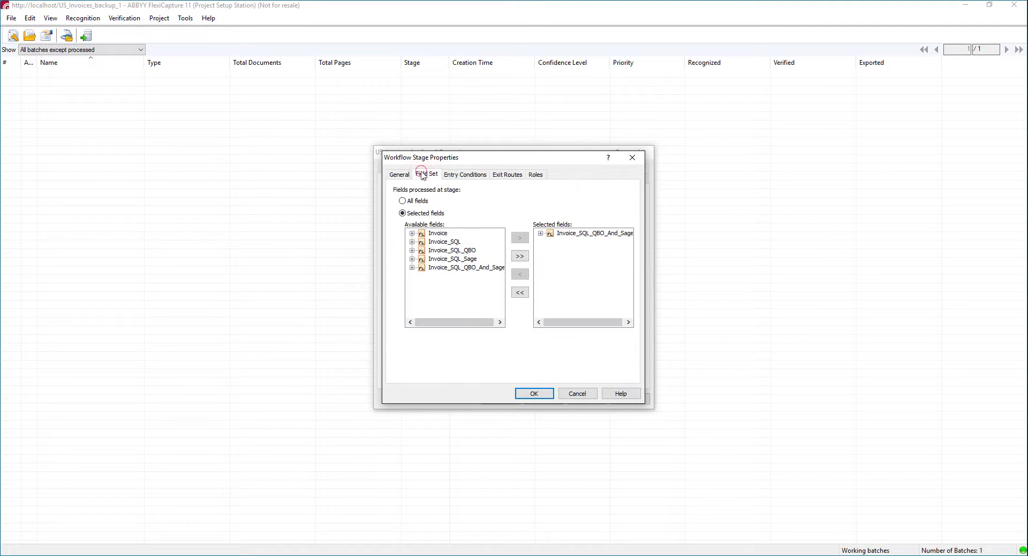
left_click(466, 175)
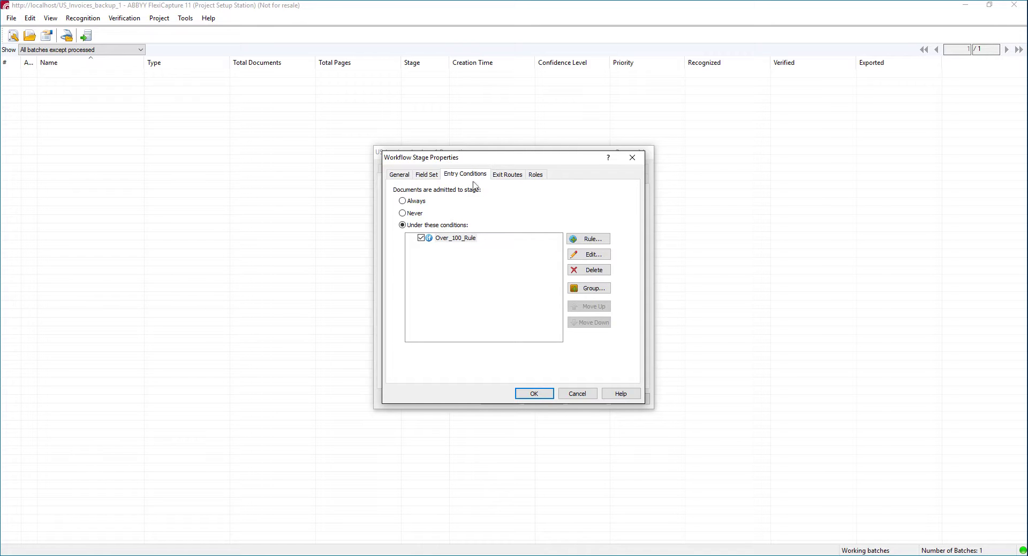
left_click(577, 394)
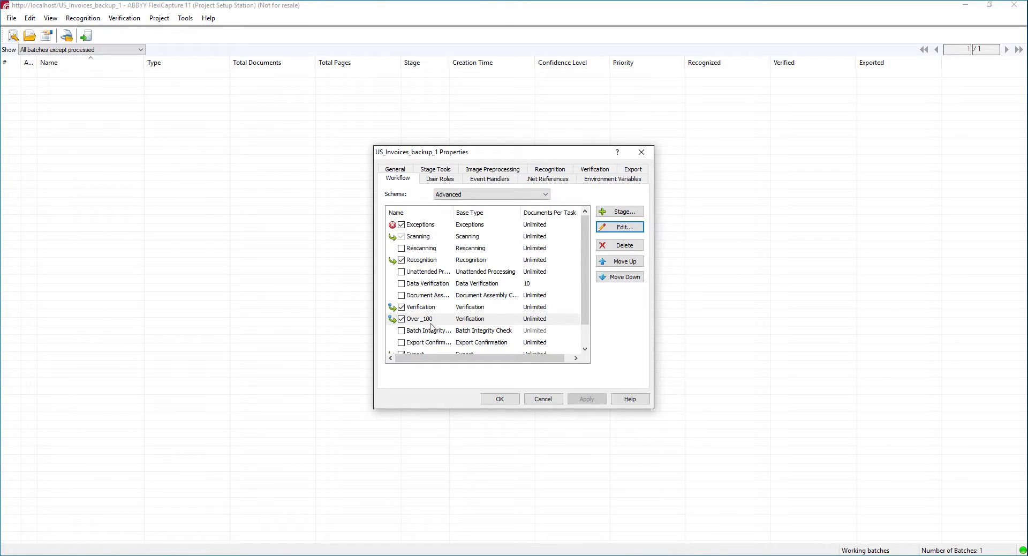
scroll(431, 327, "down", 1)
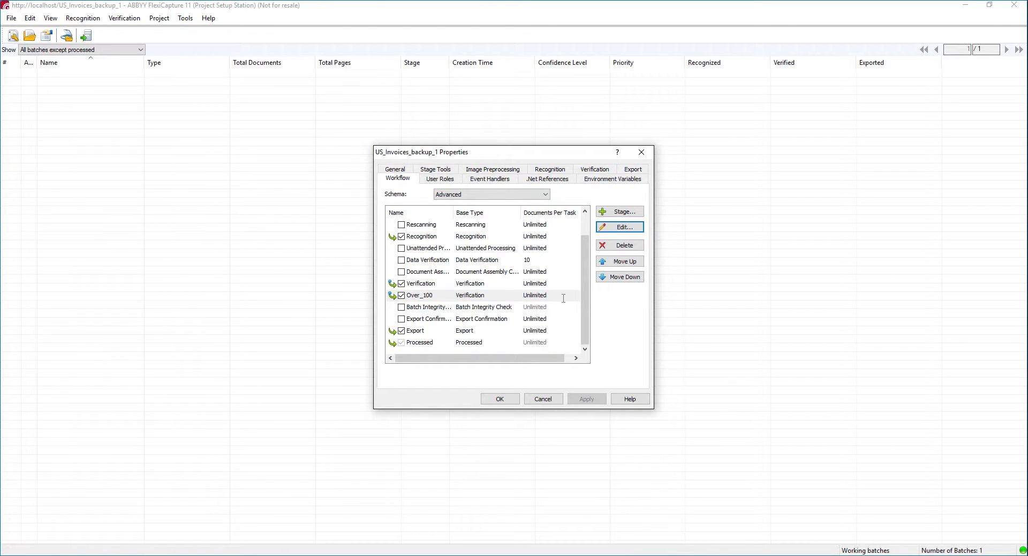